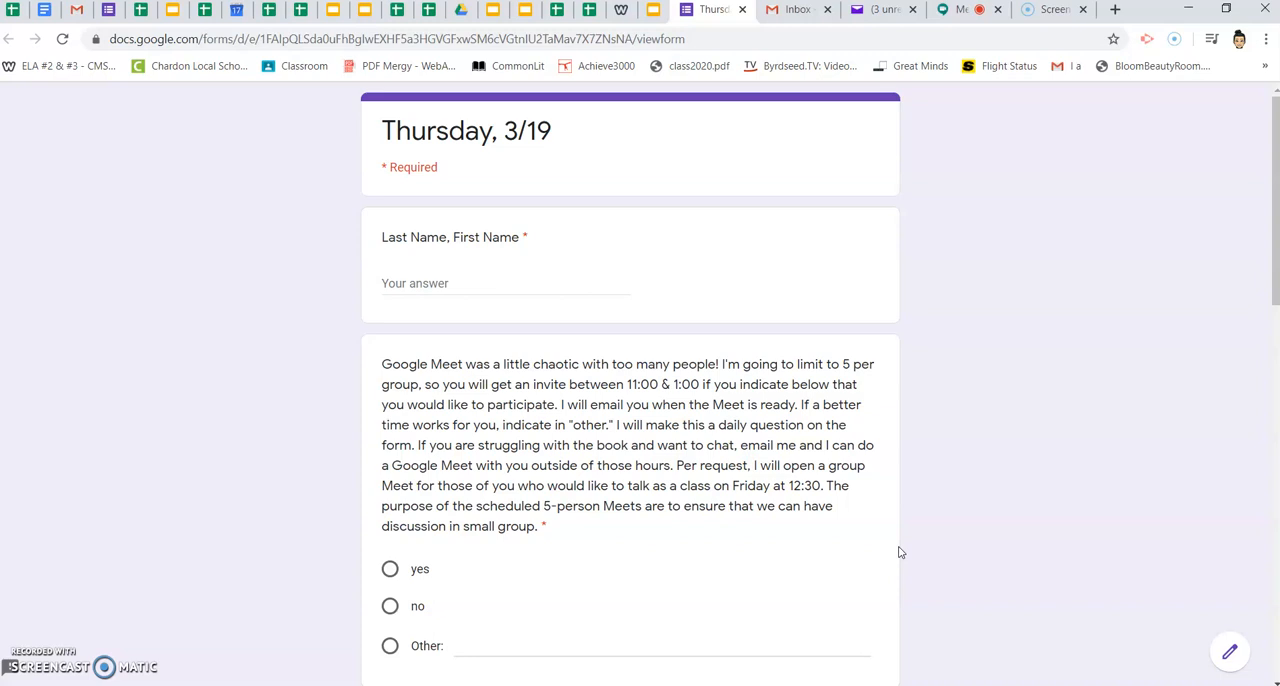
# - Look over the Thursday, 3/19 form's questions, open the form for editing and show its responses
pyautogui.click(759, 259)
pyautogui.scroll(-10, 759, 258)
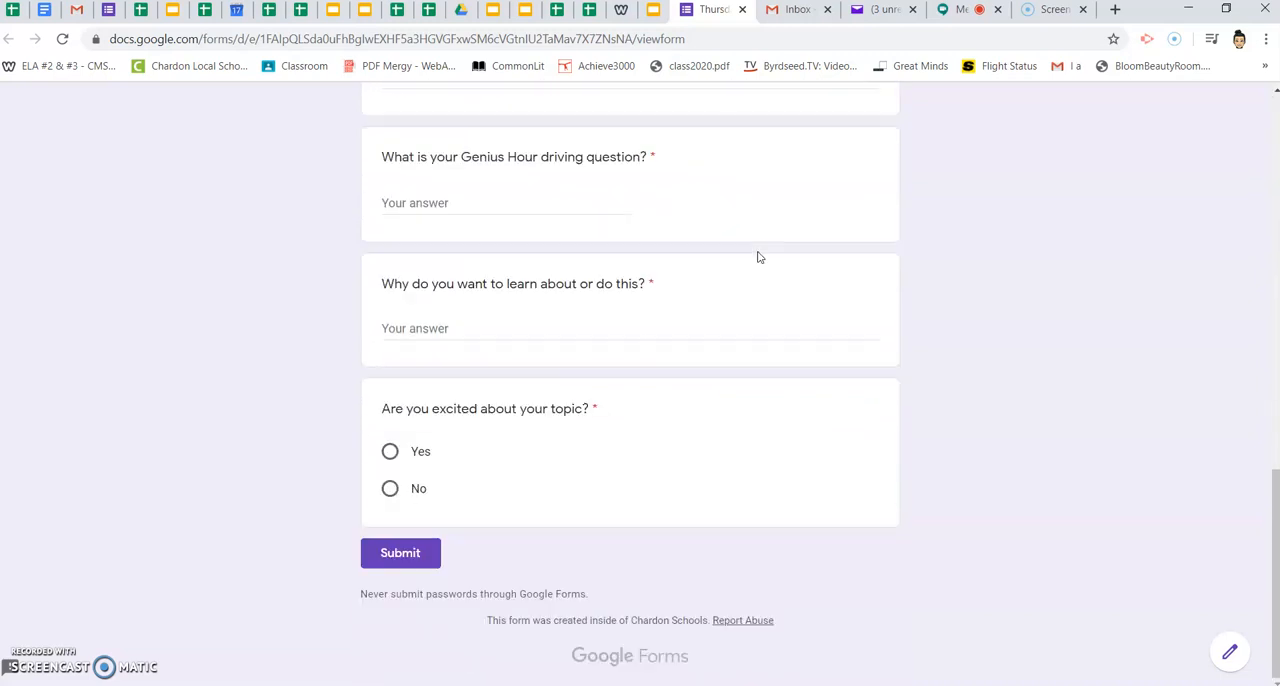
pyautogui.scroll(4, 759, 258)
pyautogui.scroll(-4, 759, 258)
pyautogui.click(1231, 654)
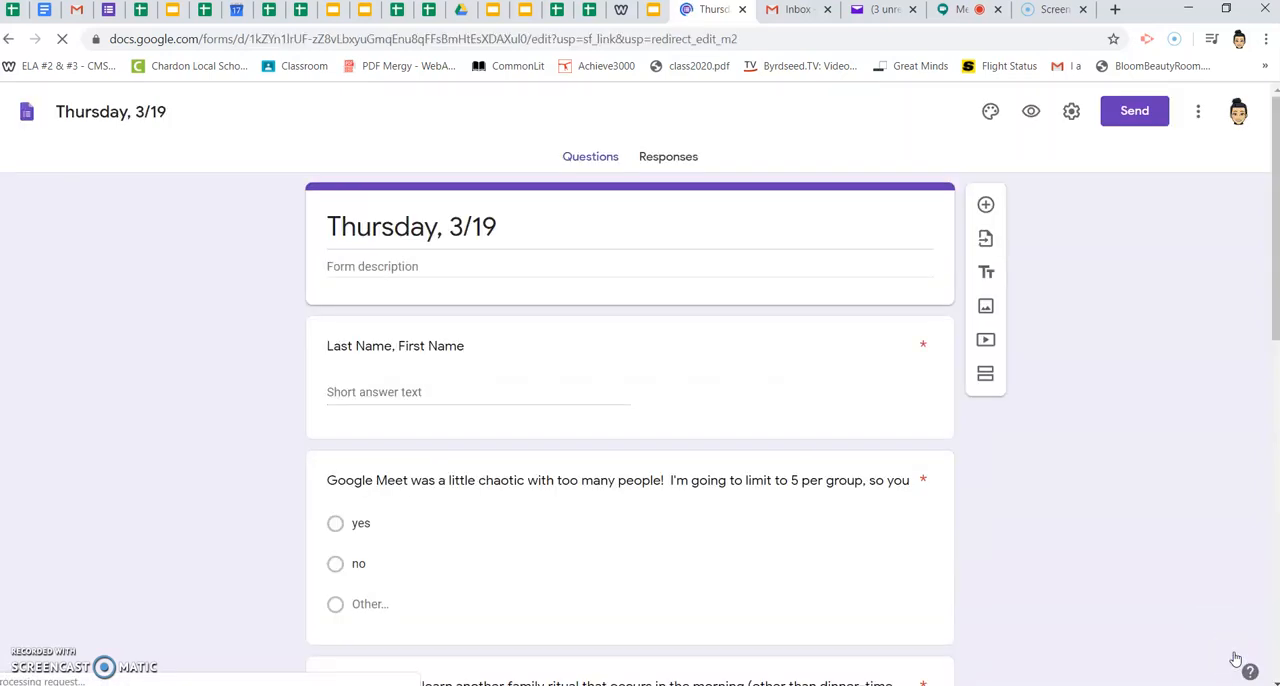
pyautogui.scroll(-10, 643, 346)
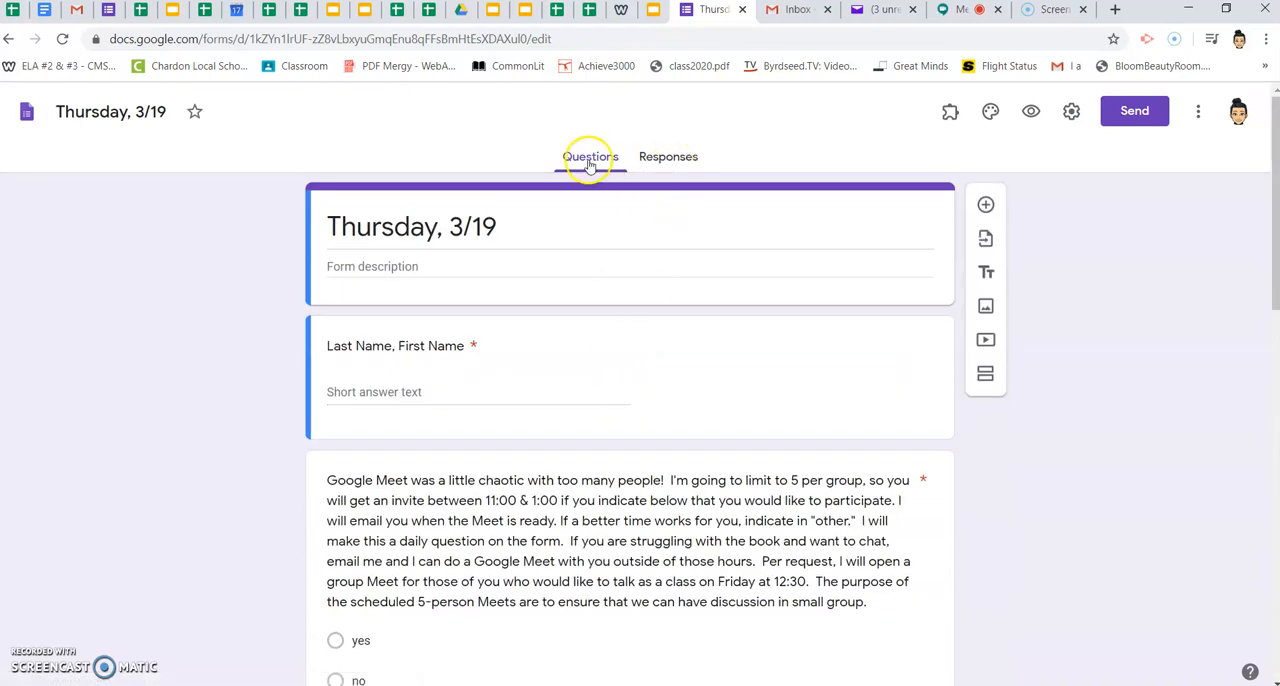
pyautogui.click(671, 160)
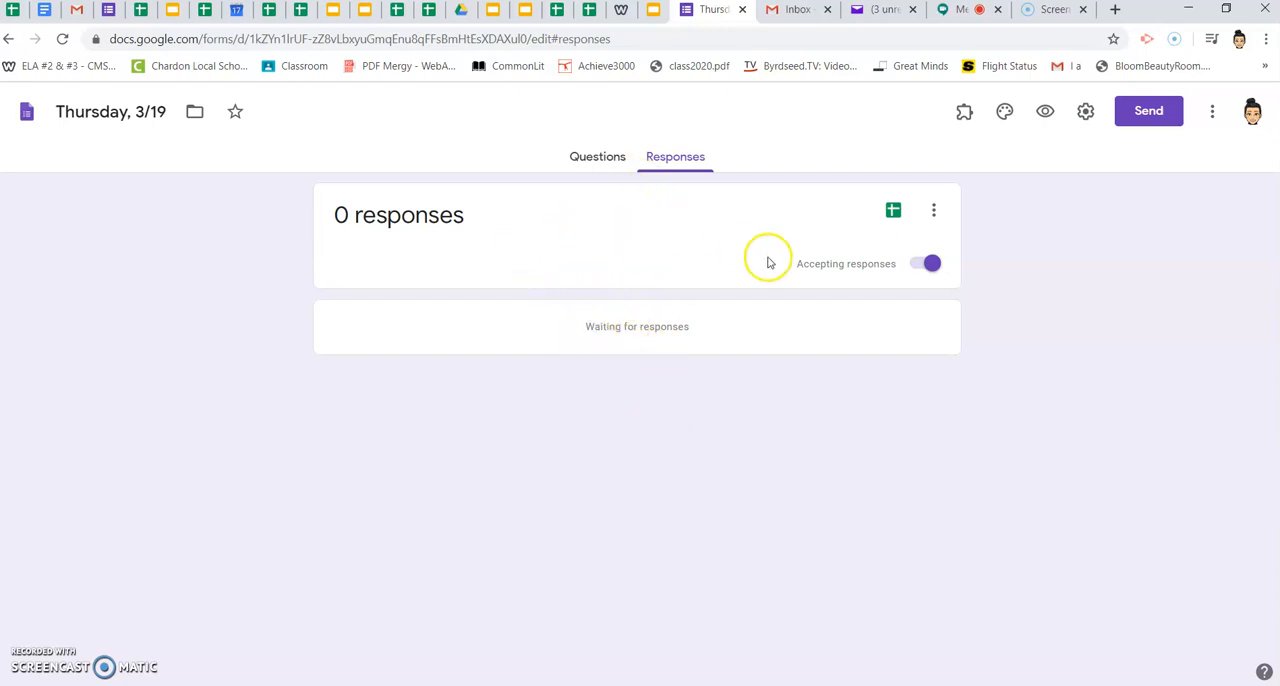
pyautogui.click(894, 212)
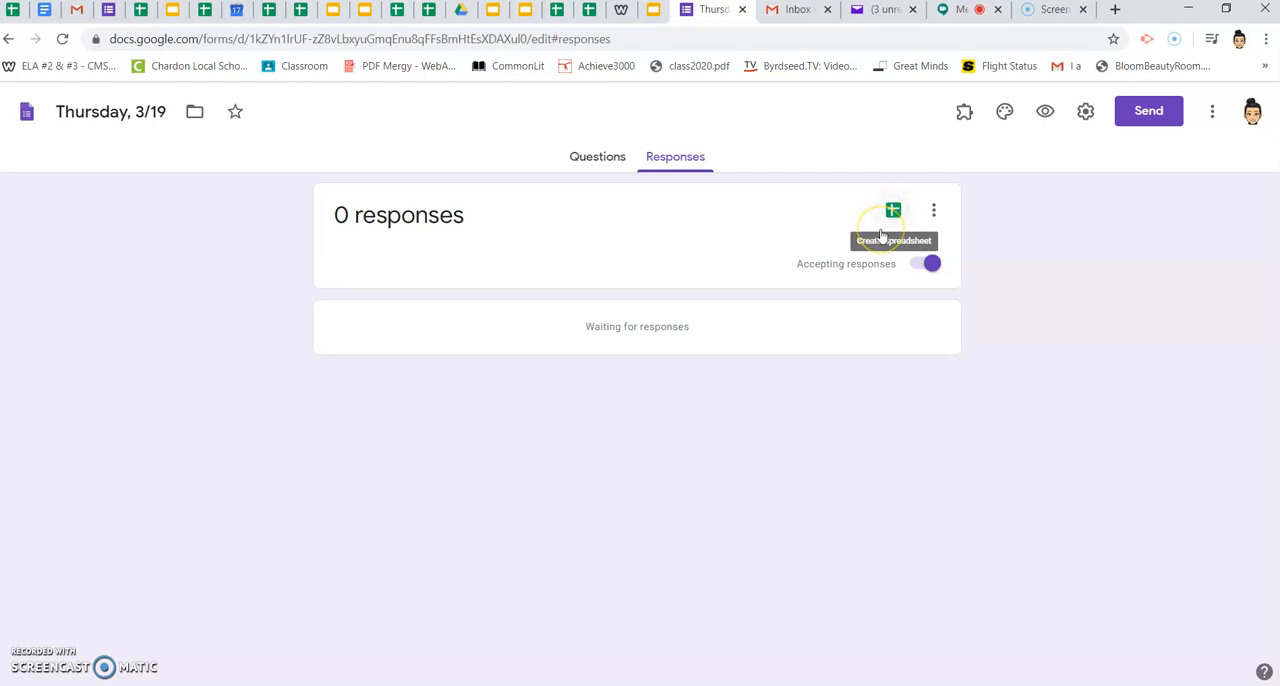
# - Using the Form Notifications add-on, save a configuration that notifies the teacher's e-mail address after every 1 response, with the thank-you email off
pyautogui.click(965, 115)
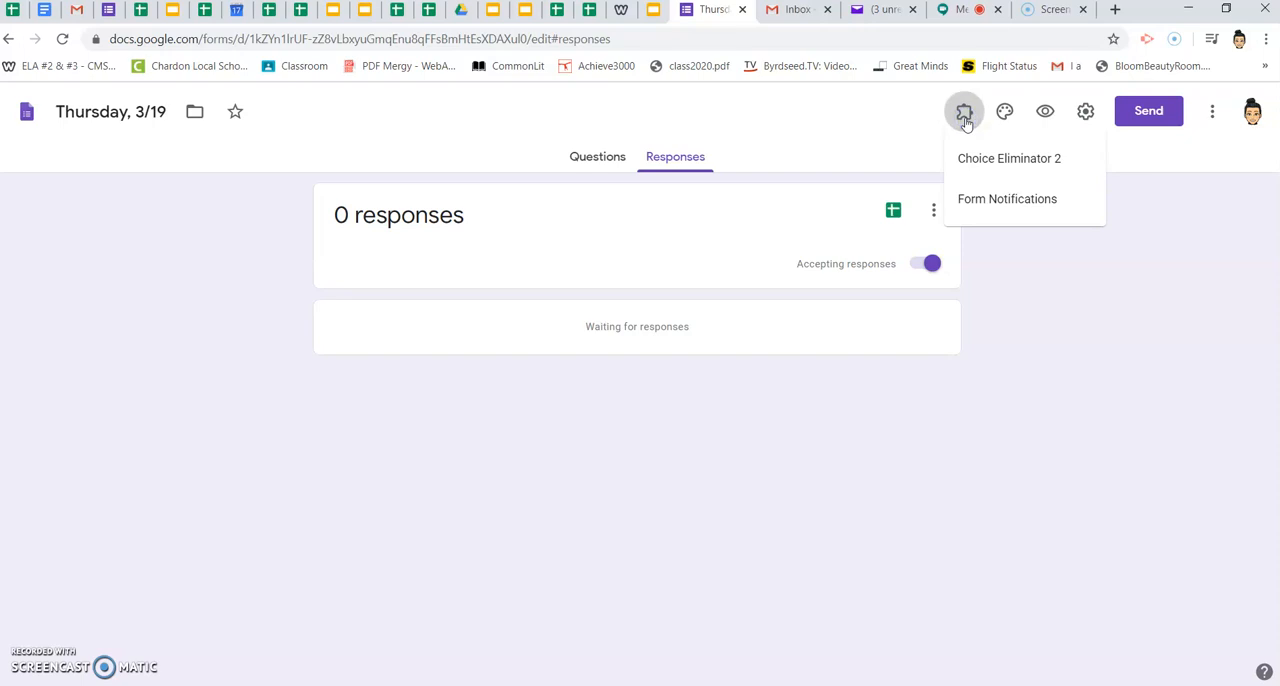
pyautogui.click(990, 204)
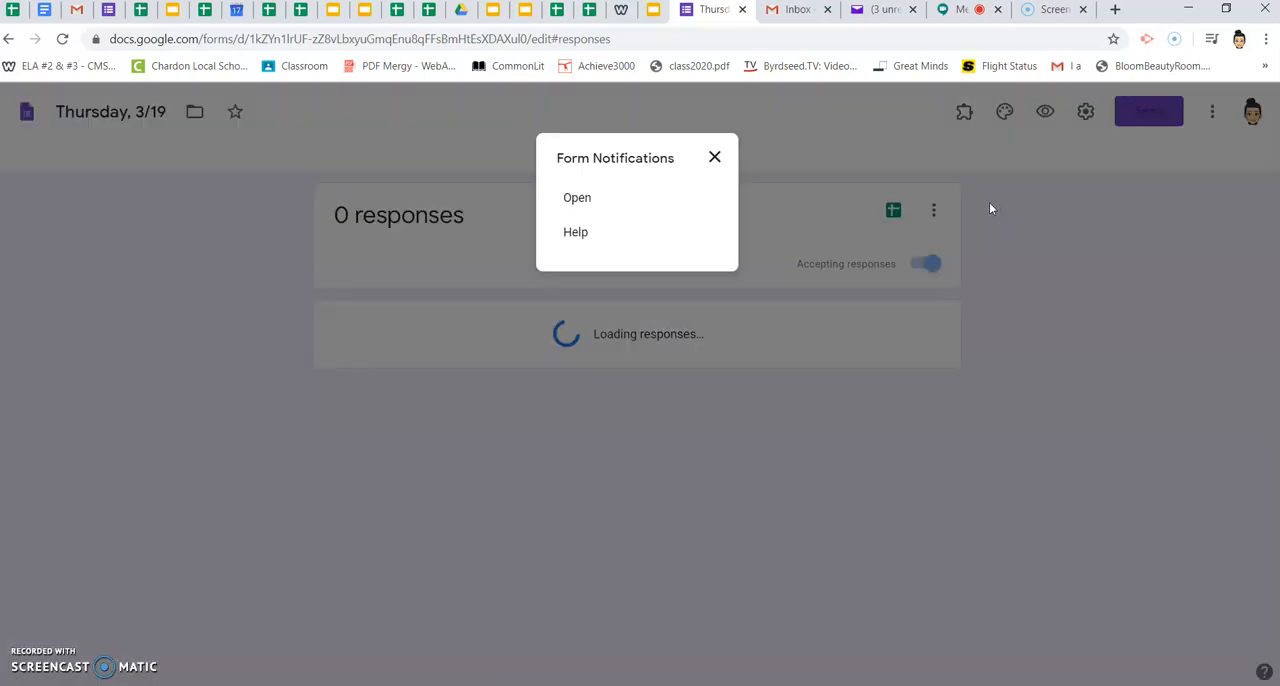
pyautogui.click(580, 201)
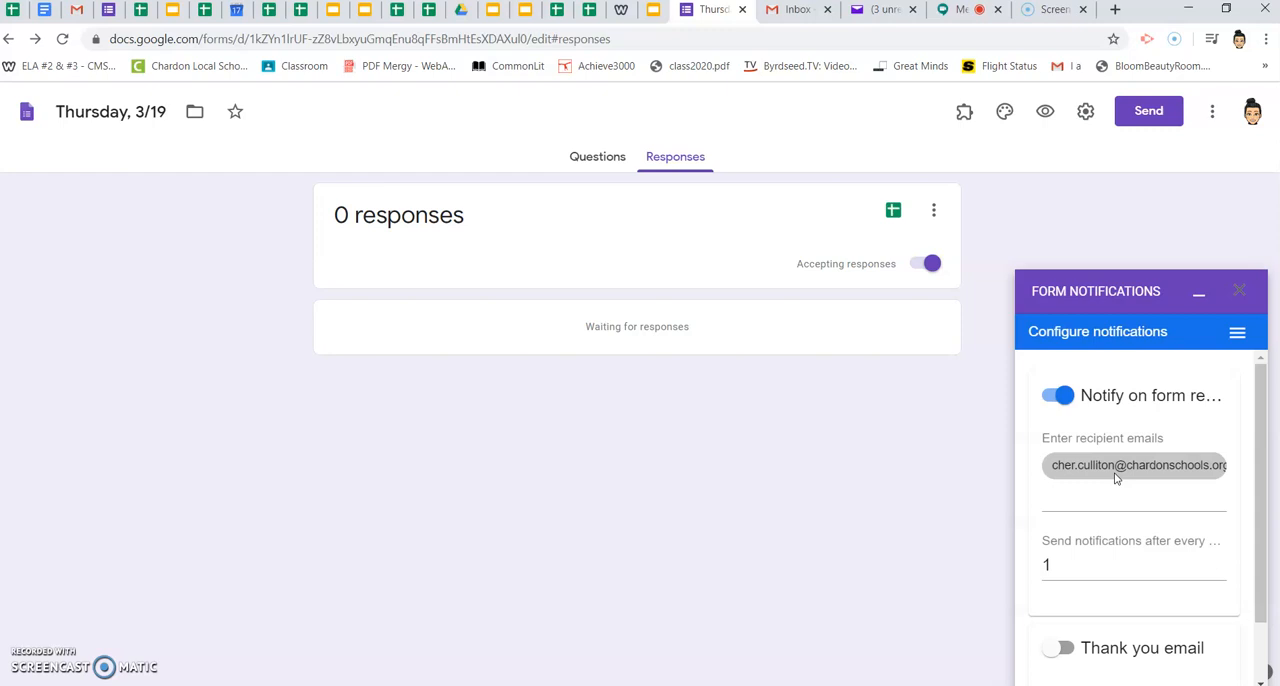
pyautogui.click(1108, 506)
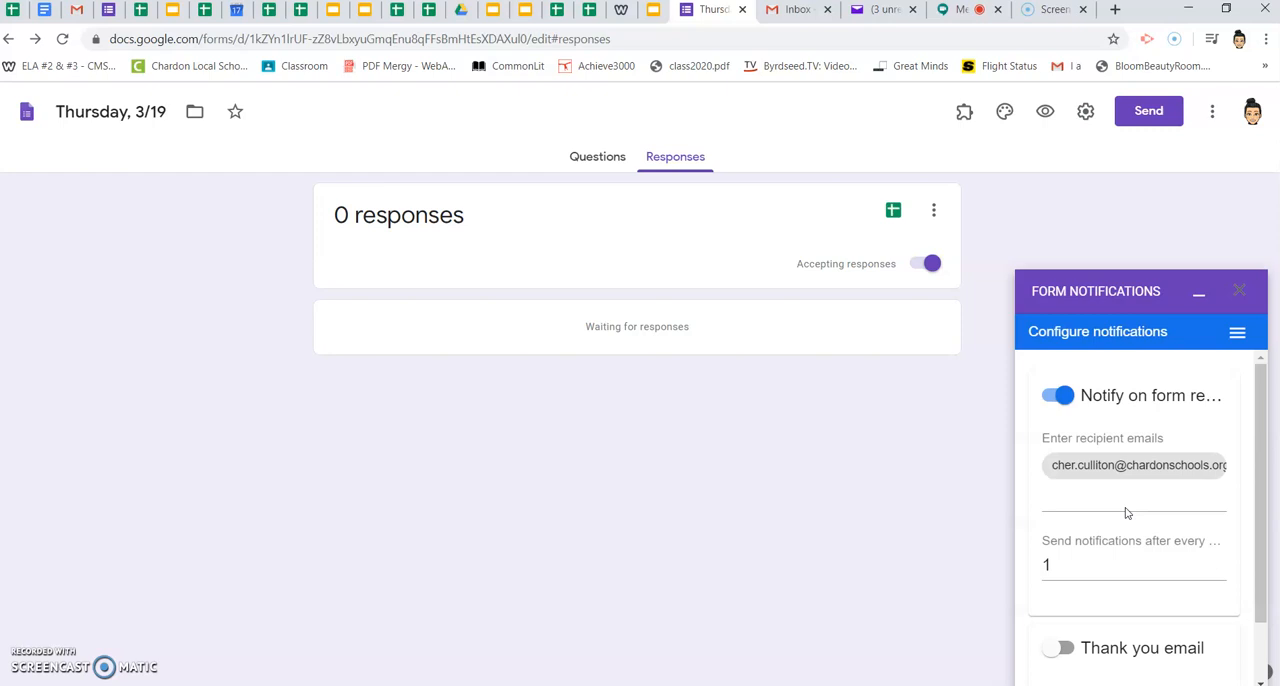
pyautogui.click(1102, 566)
pyautogui.click(1052, 576)
pyautogui.click(968, 555)
pyautogui.scroll(-1, 1116, 584)
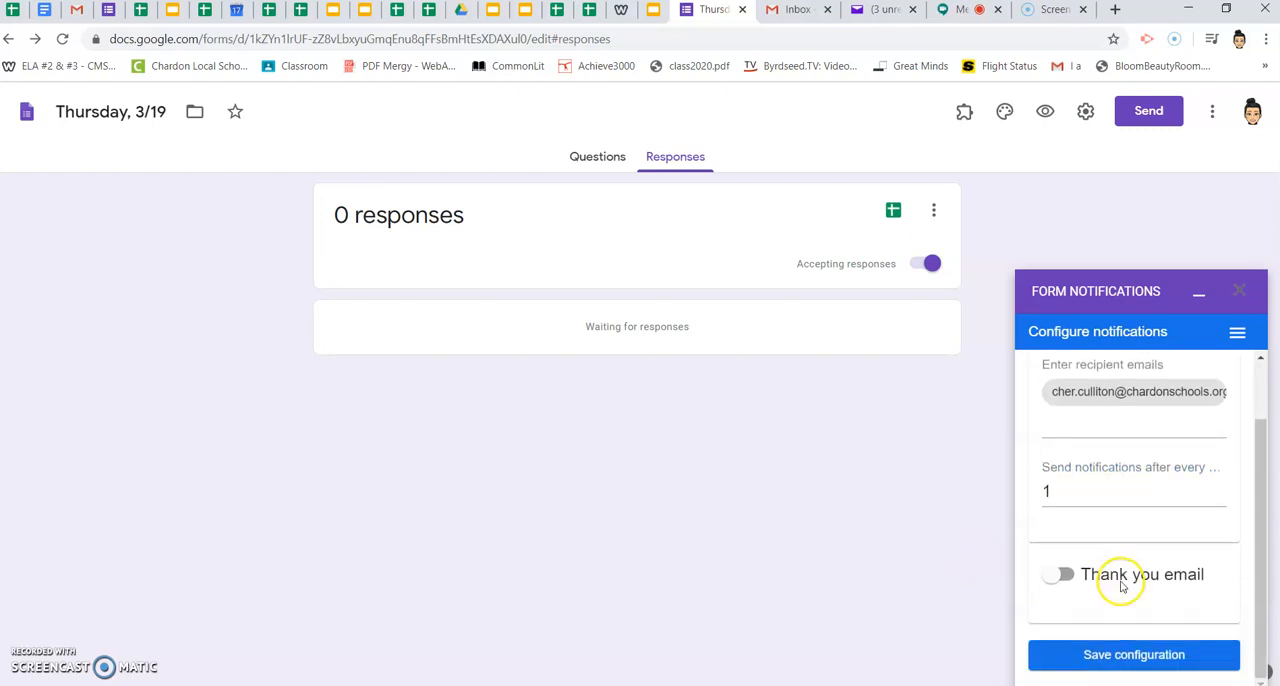
pyautogui.click(1137, 660)
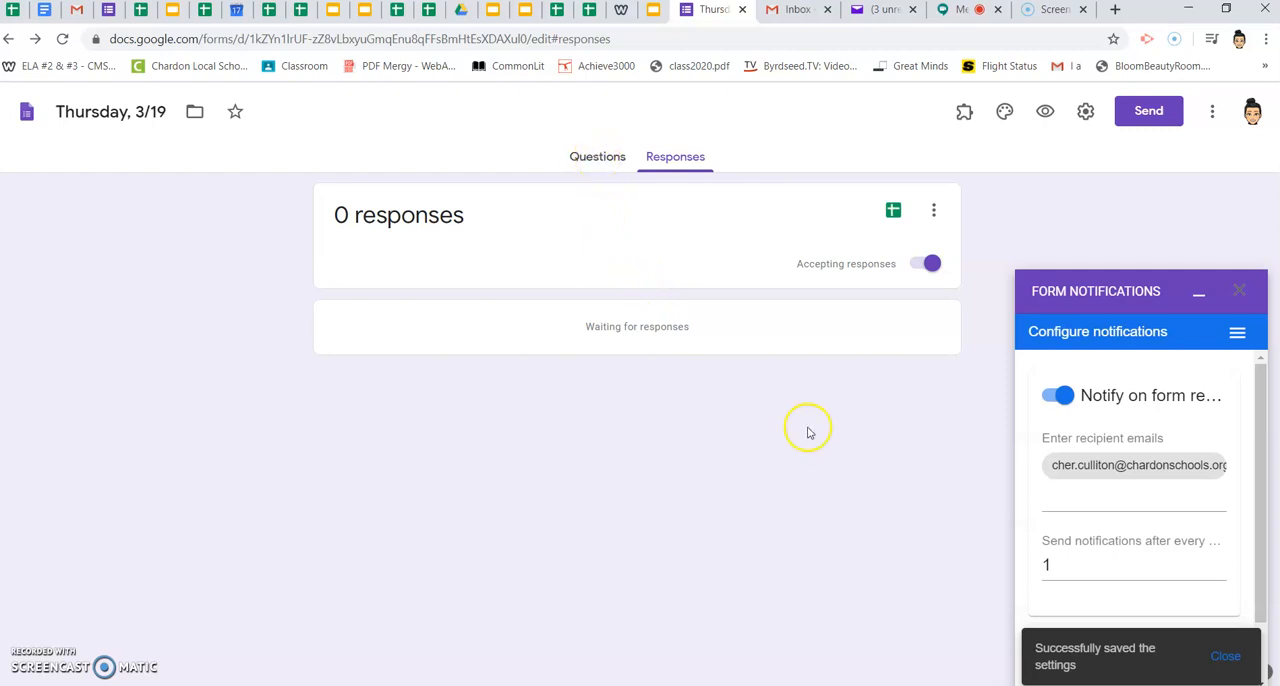
pyautogui.click(600, 158)
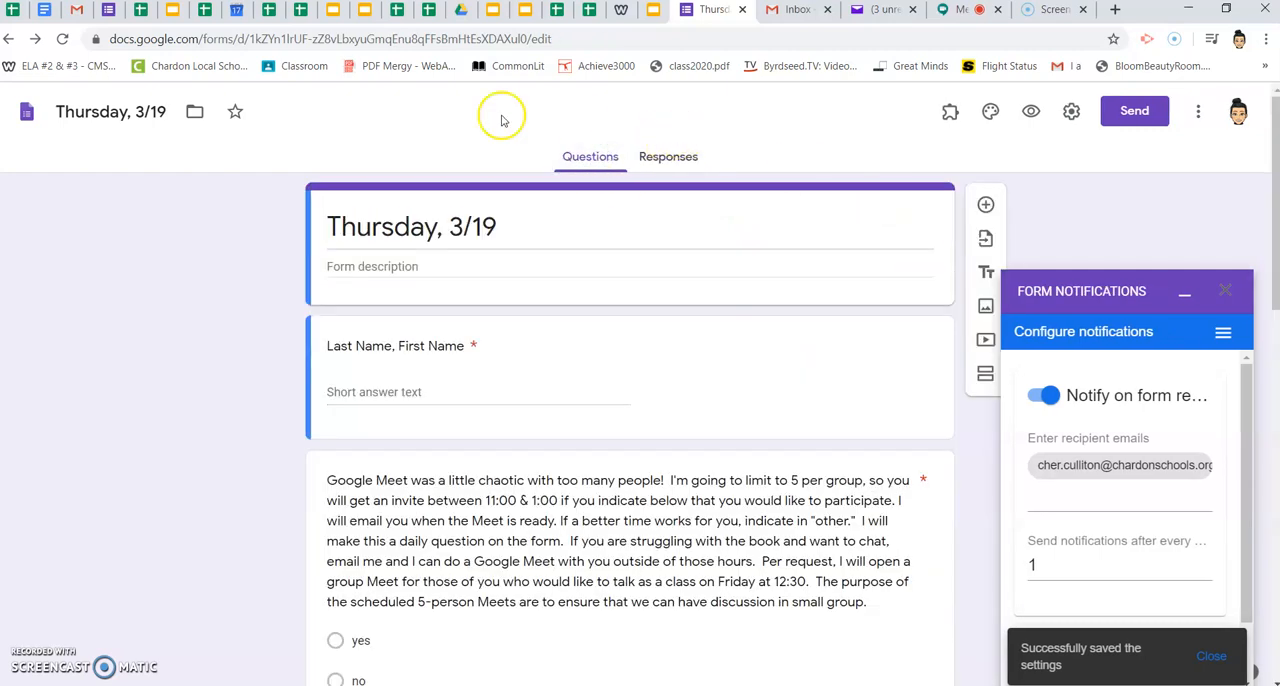
pyautogui.click(947, 115)
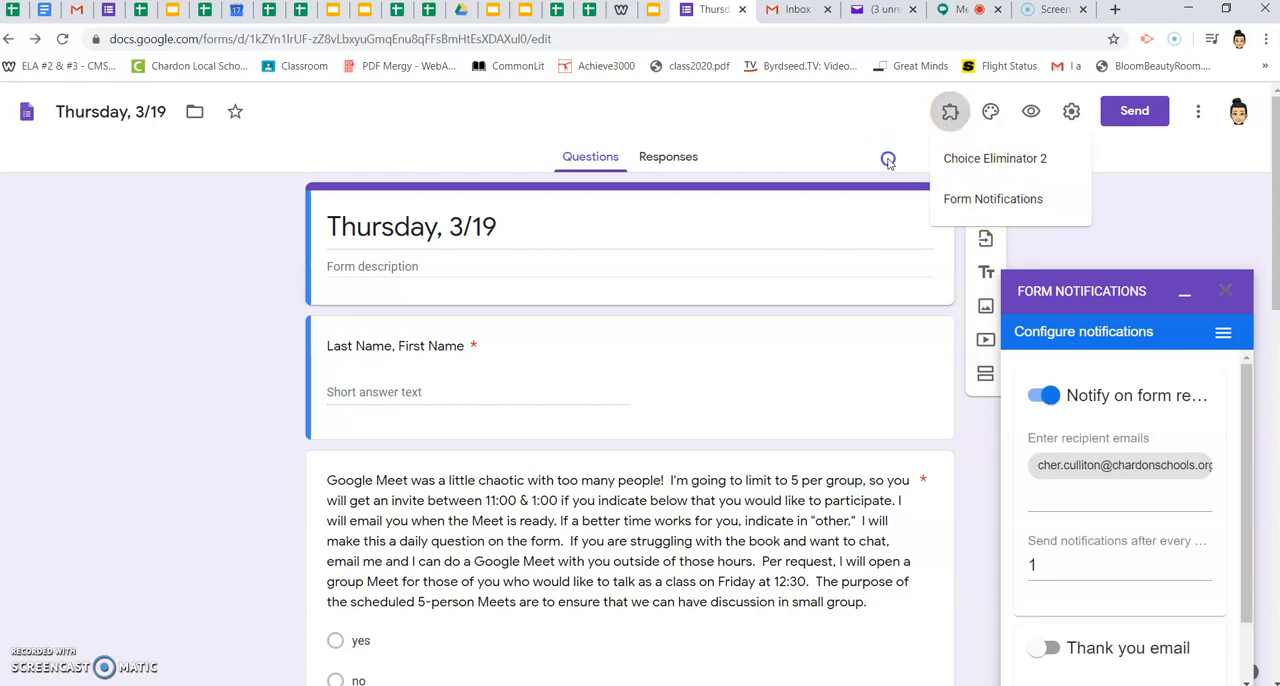
pyautogui.click(947, 113)
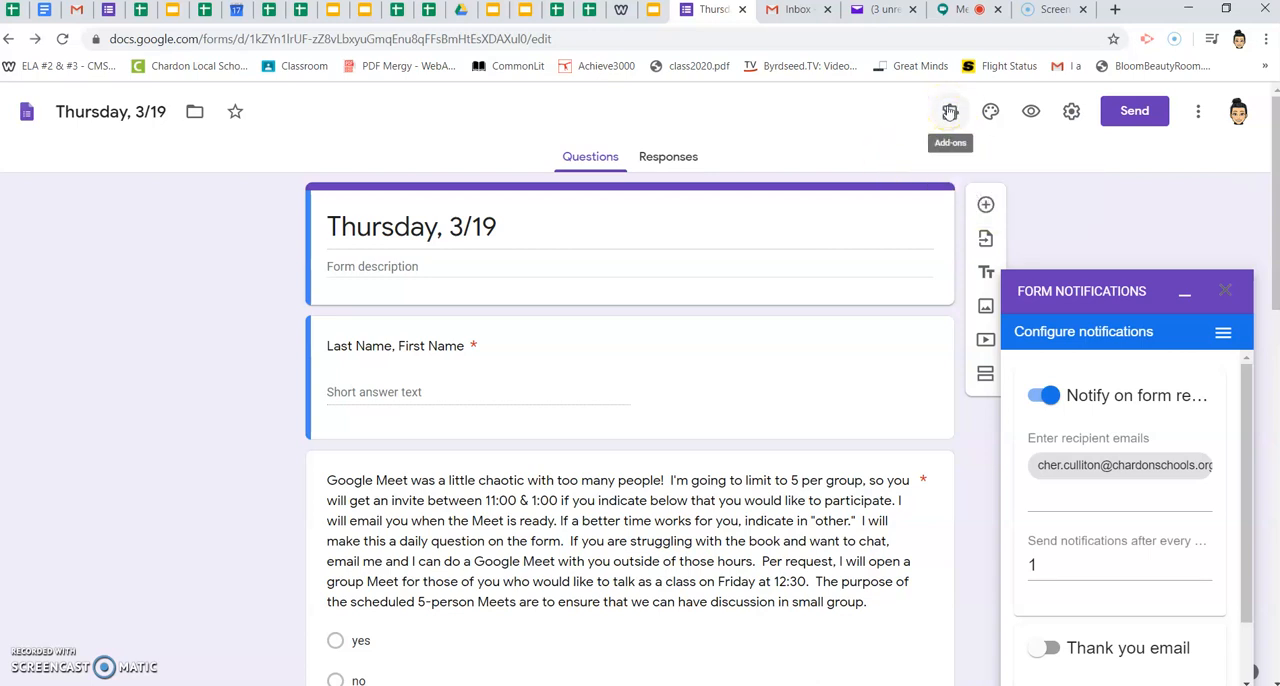
# - Close the form, open Thursday's check-in form for editing from the 00-general PUBLISHED slides, and show its responses
pyautogui.click(743, 10)
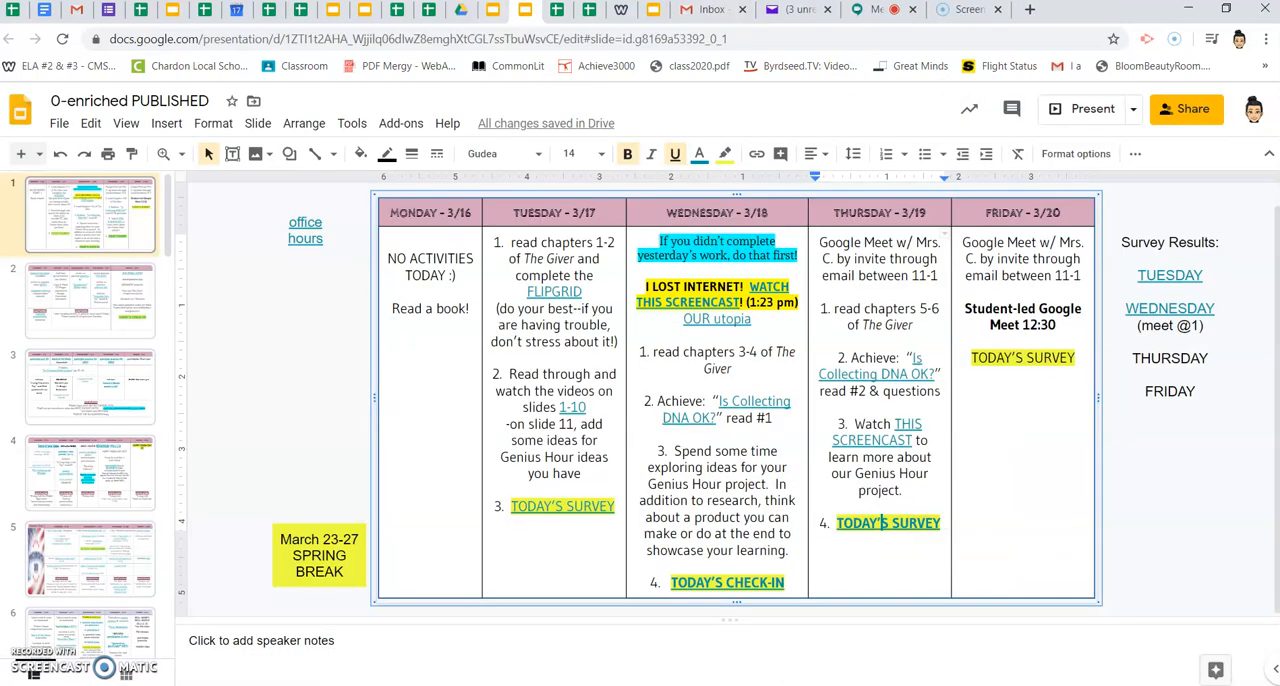
pyautogui.click(365, 10)
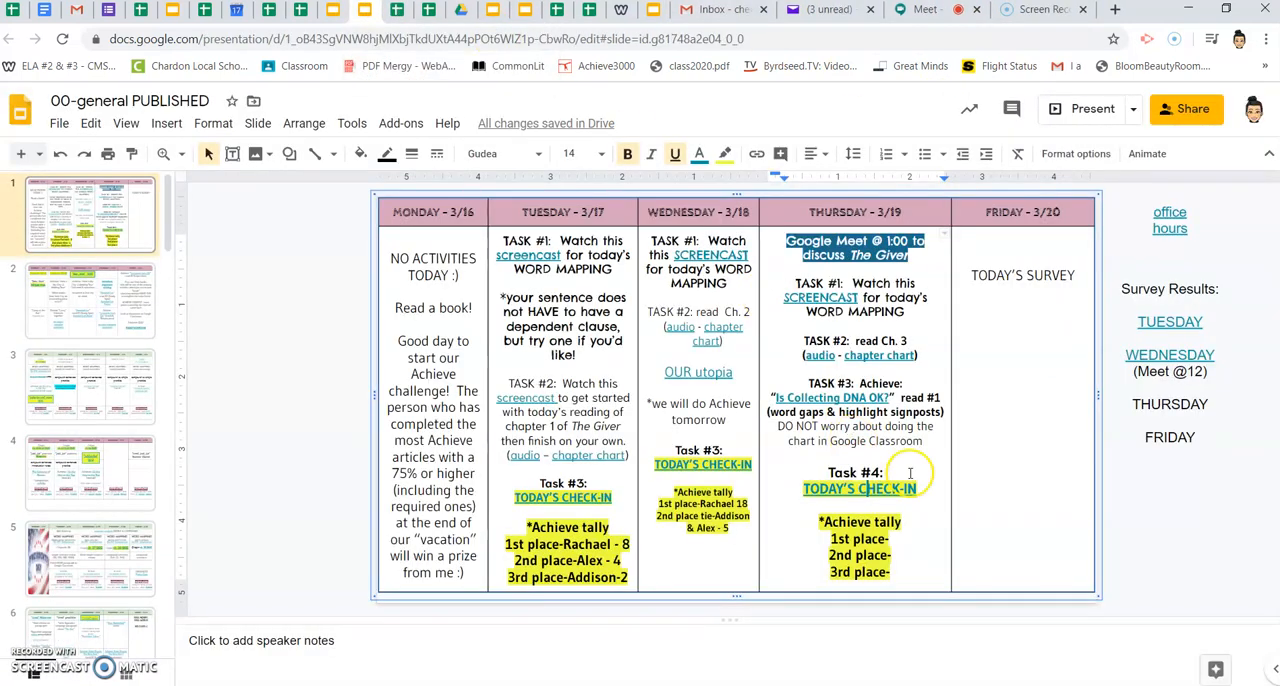
pyautogui.click(878, 489)
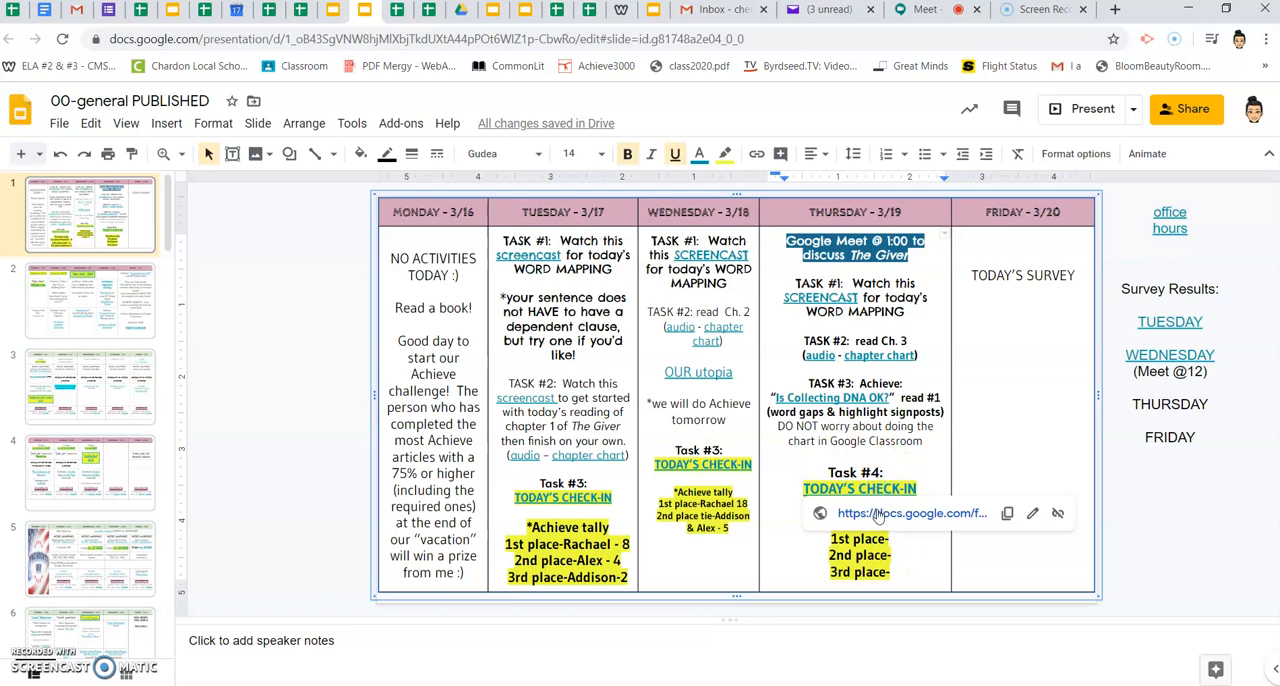
pyautogui.click(878, 514)
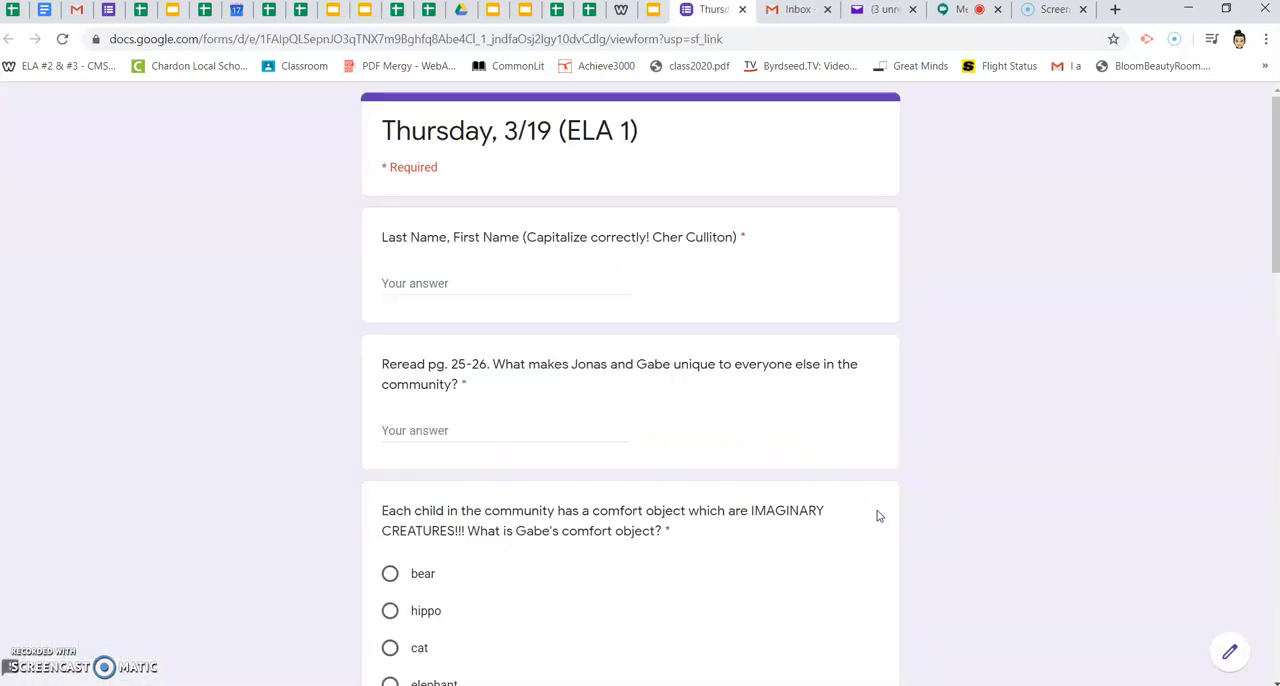
pyautogui.click(1222, 660)
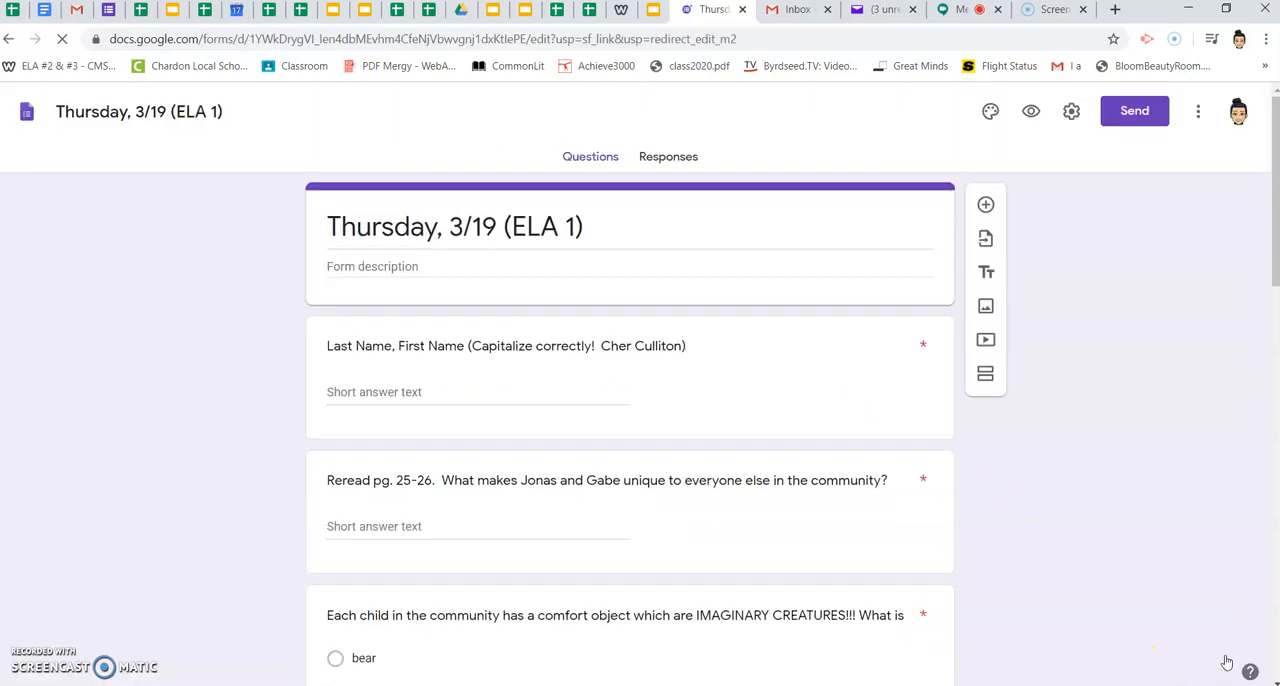
pyautogui.click(658, 158)
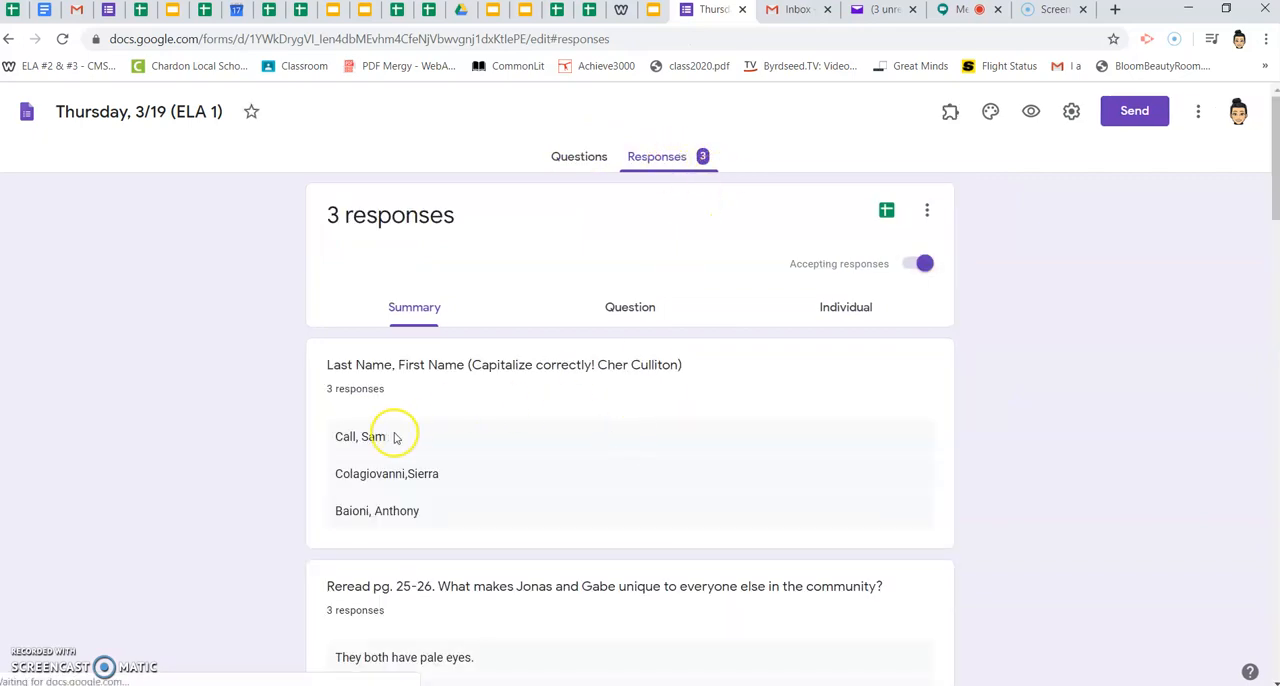
# - Examine the summary of student answers and charts for each question in the Thursday, 3/19 (ELA 1) form
pyautogui.scroll(-1, 486, 493)
pyautogui.scroll(-3, 486, 493)
pyautogui.scroll(1, 486, 493)
pyautogui.scroll(-7, 486, 493)
pyautogui.scroll(-7, 487, 495)
pyautogui.scroll(2, 487, 495)
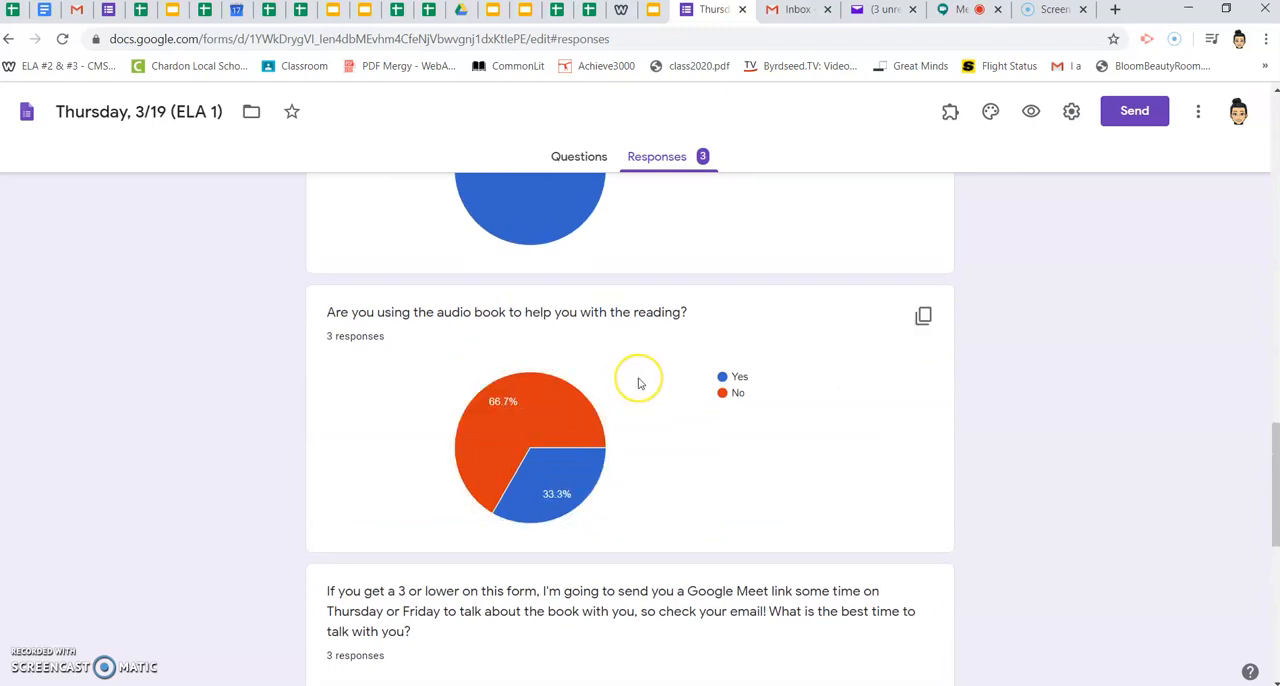
pyautogui.scroll(3, 639, 383)
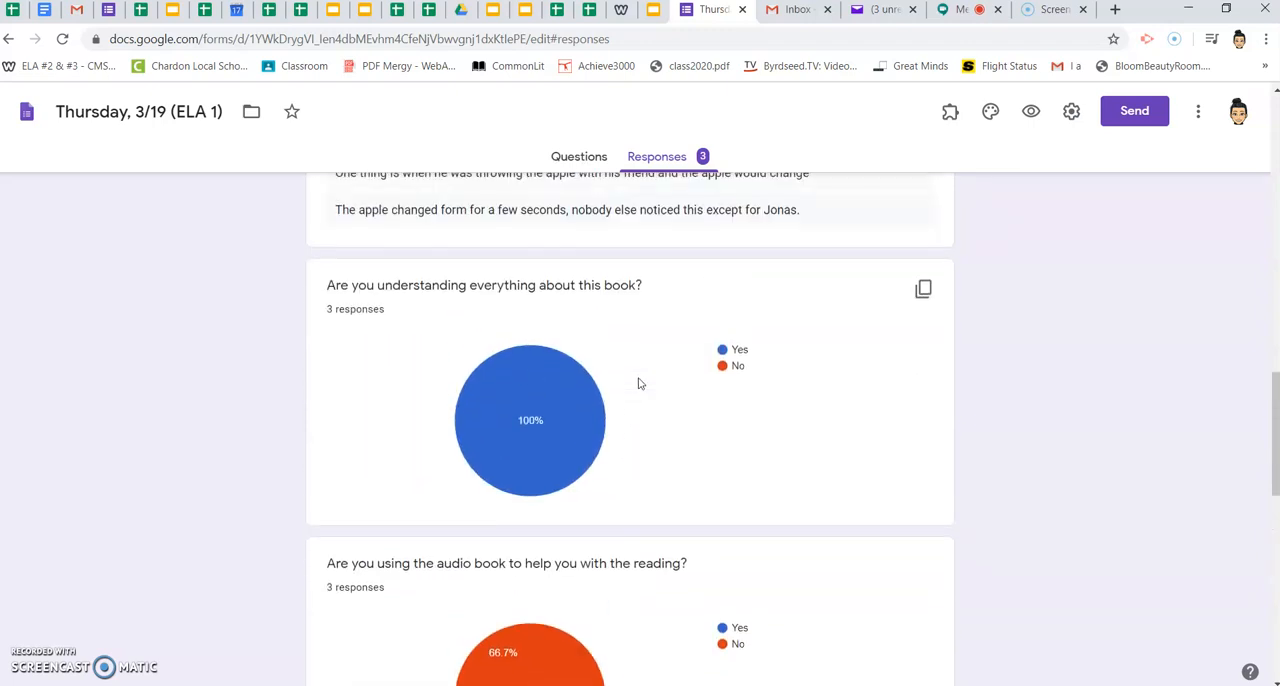
pyautogui.scroll(2, 639, 383)
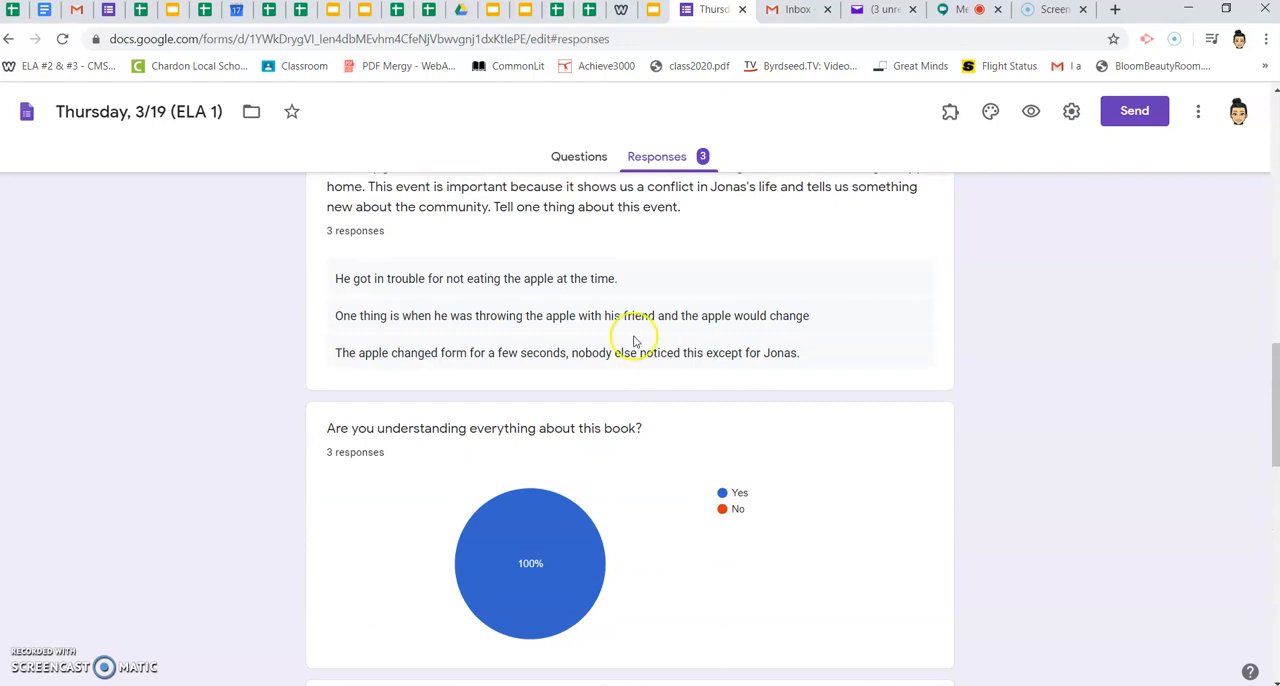
pyautogui.scroll(2, 629, 300)
pyautogui.scroll(-2, 629, 300)
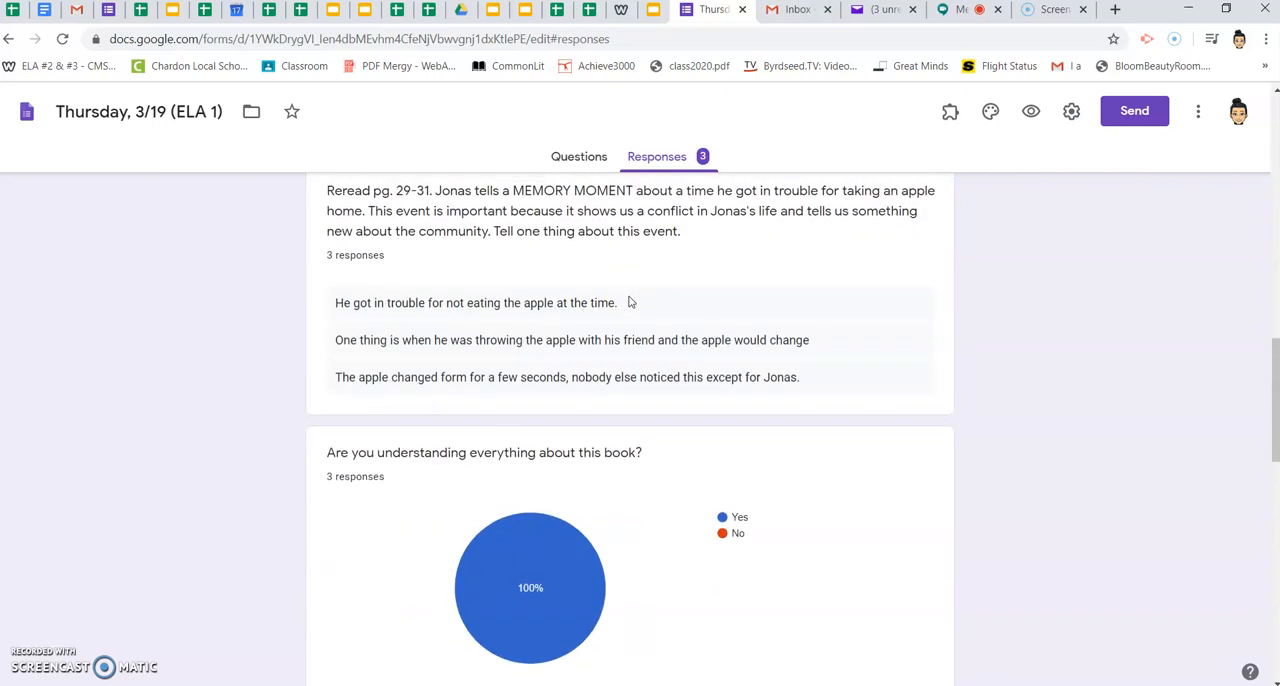
pyautogui.scroll(4, 629, 302)
pyautogui.scroll(10, 629, 302)
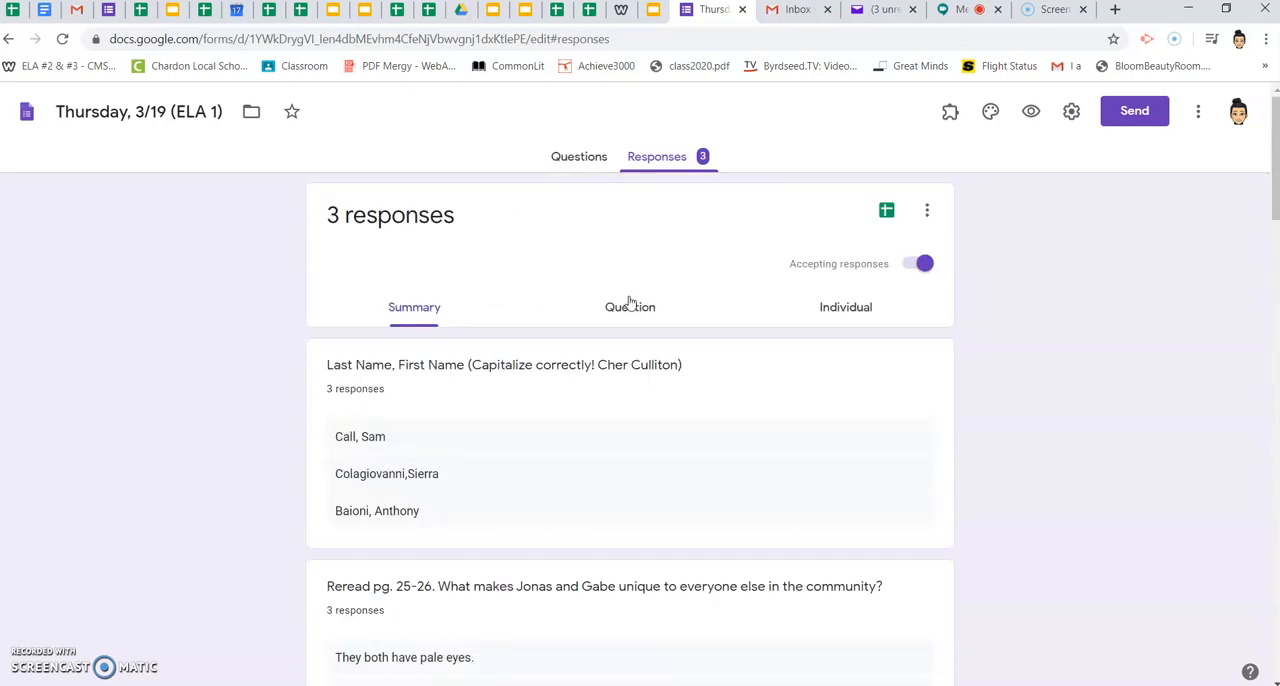
# - Create a new spreadsheet as the destination for the Thursday, 3/19 (ELA 1) form responses
pyautogui.click(885, 213)
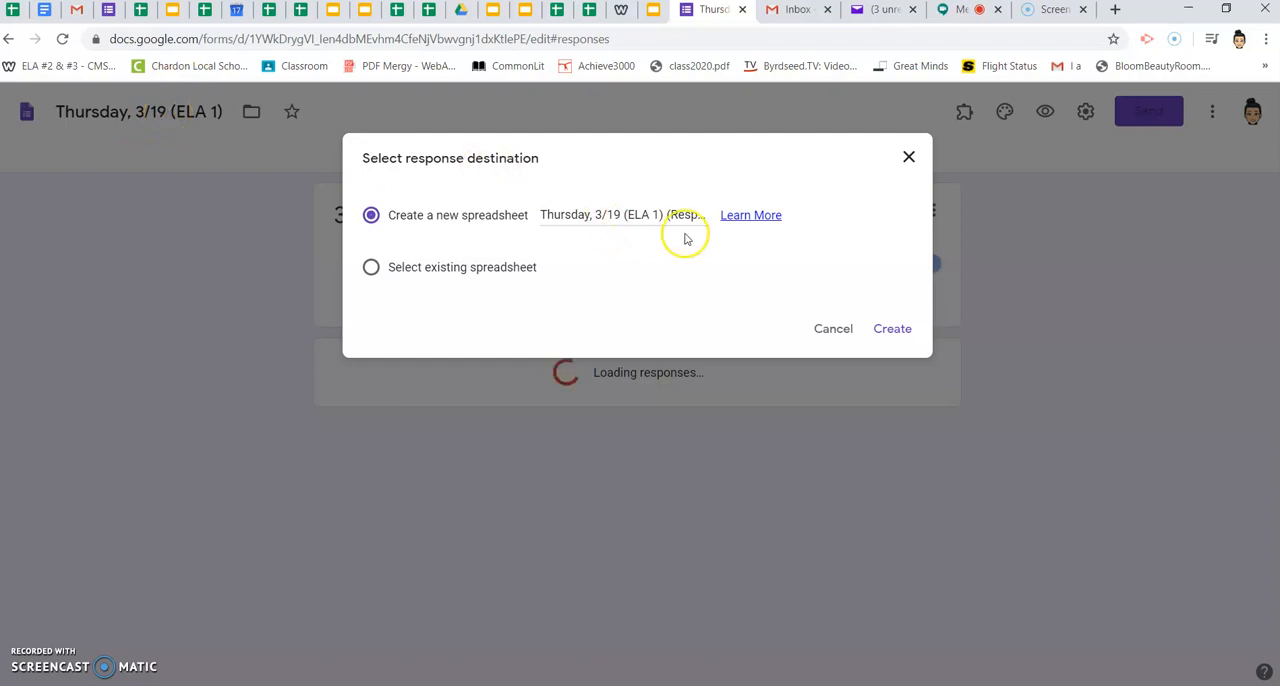
pyautogui.click(889, 330)
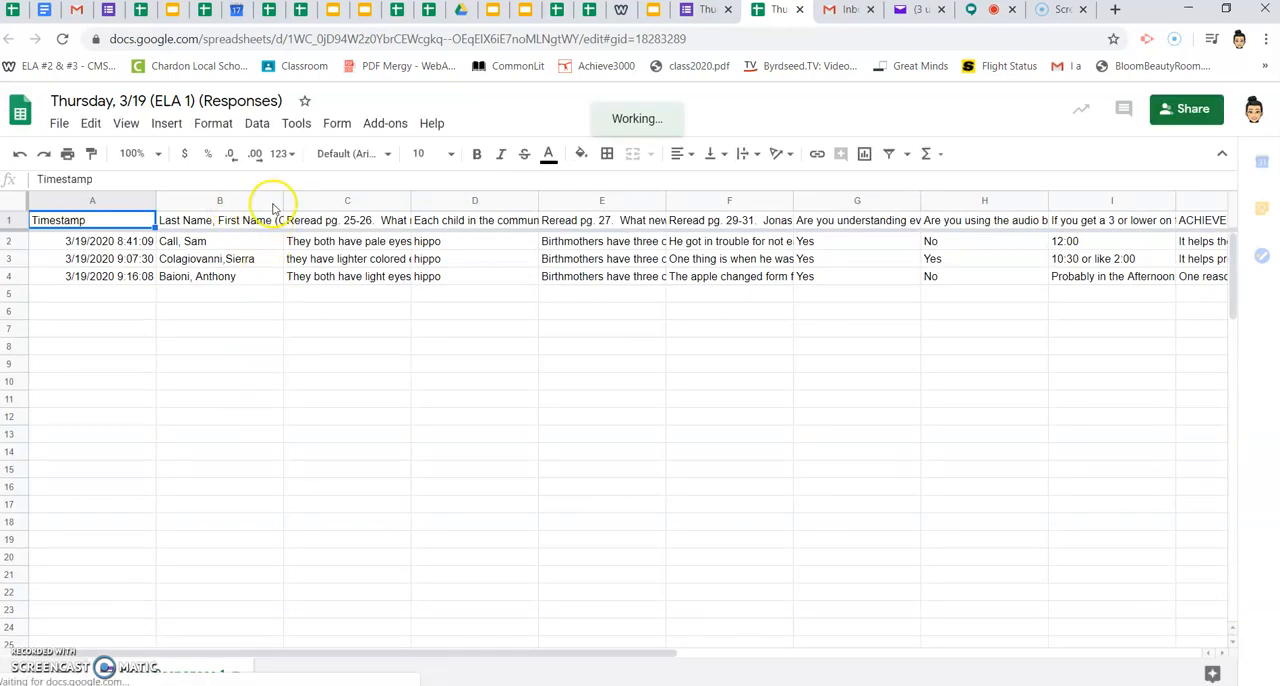
# - Sort the response sheet A → Z by the Last Name, First Name column and widen column C to about double
pyautogui.click(275, 203)
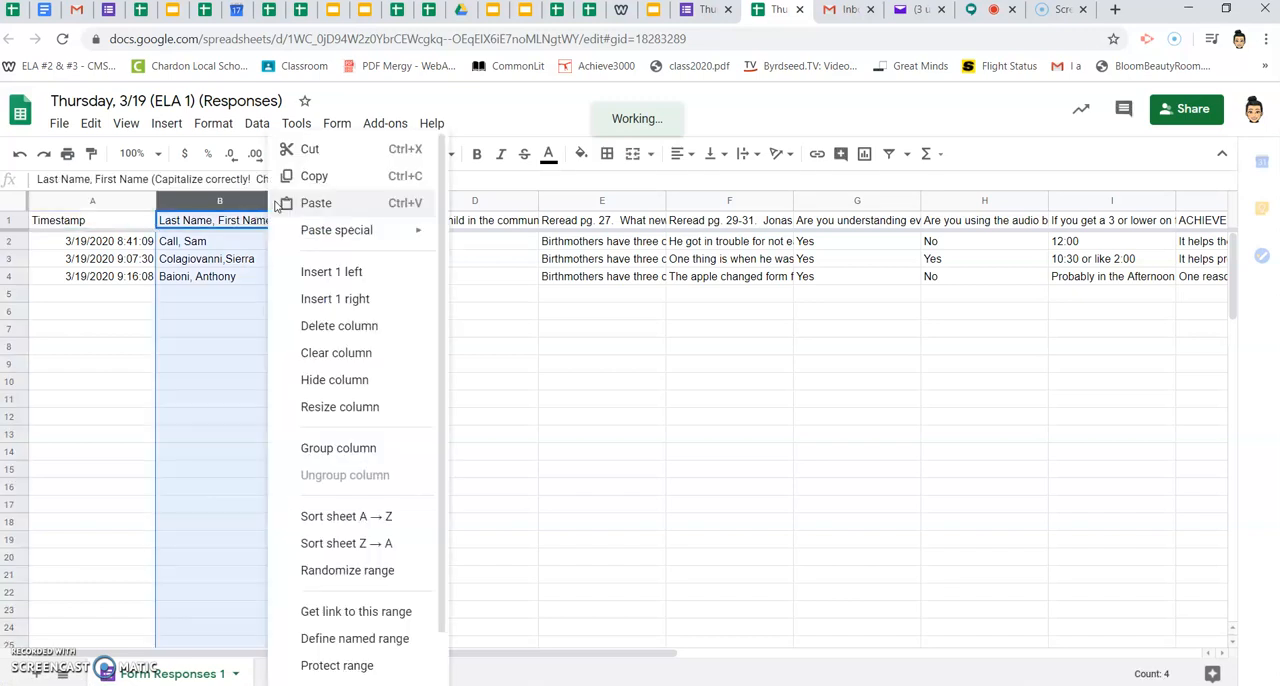
pyautogui.click(350, 517)
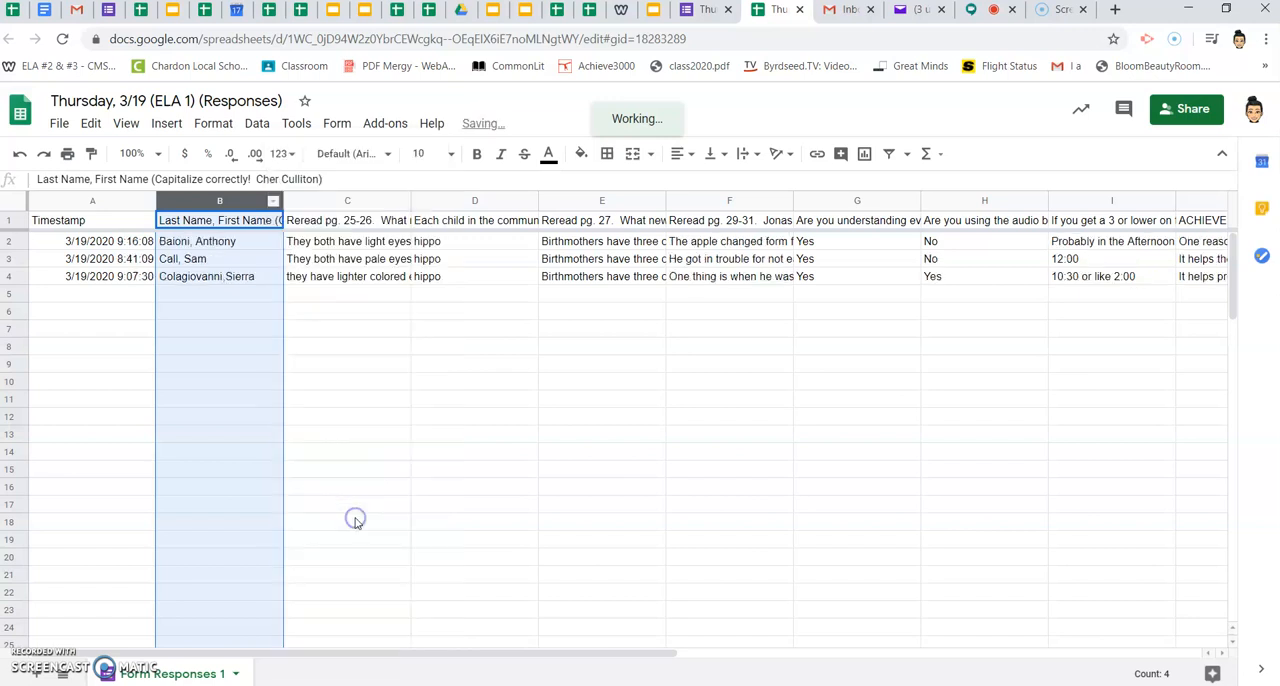
pyautogui.click(265, 292)
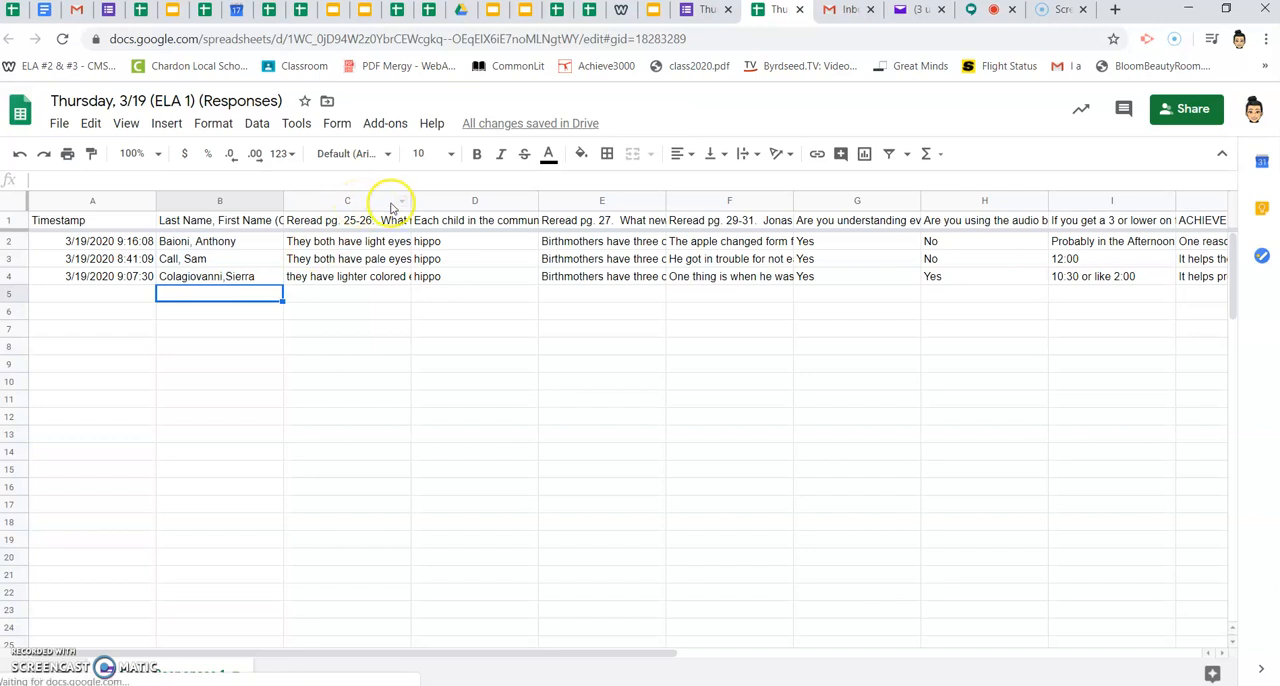
pyautogui.moveTo(409, 201); pyautogui.dragTo(531, 201)
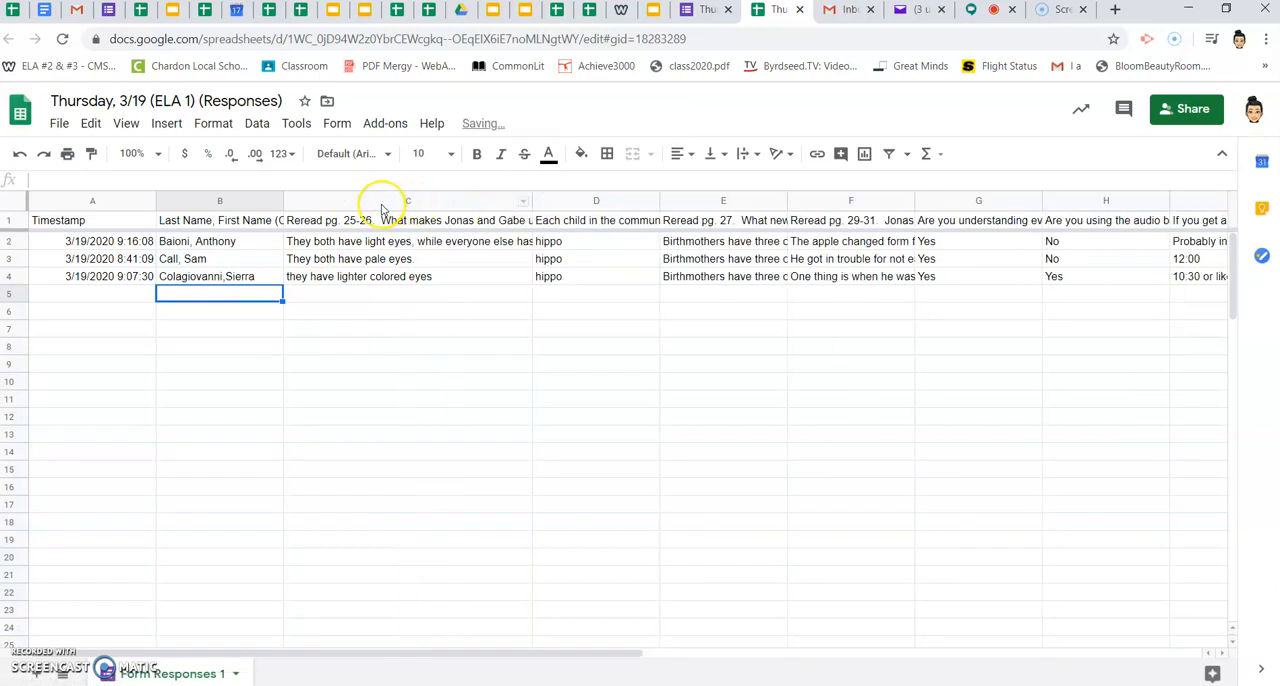
# - Wrap the text in columns J and K, which hold the two ACHIEVE ARTICLE questions
pyautogui.hscroll(4, 766, 266)
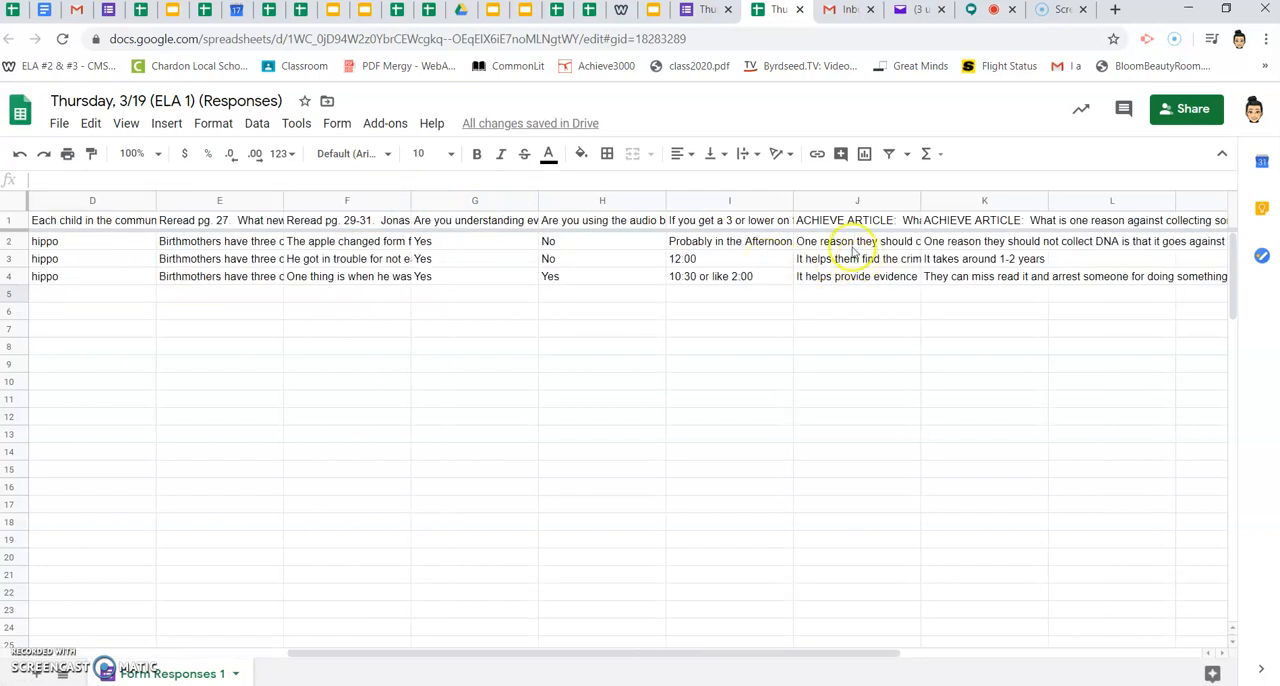
pyautogui.moveTo(831, 205); pyautogui.dragTo(951, 208)
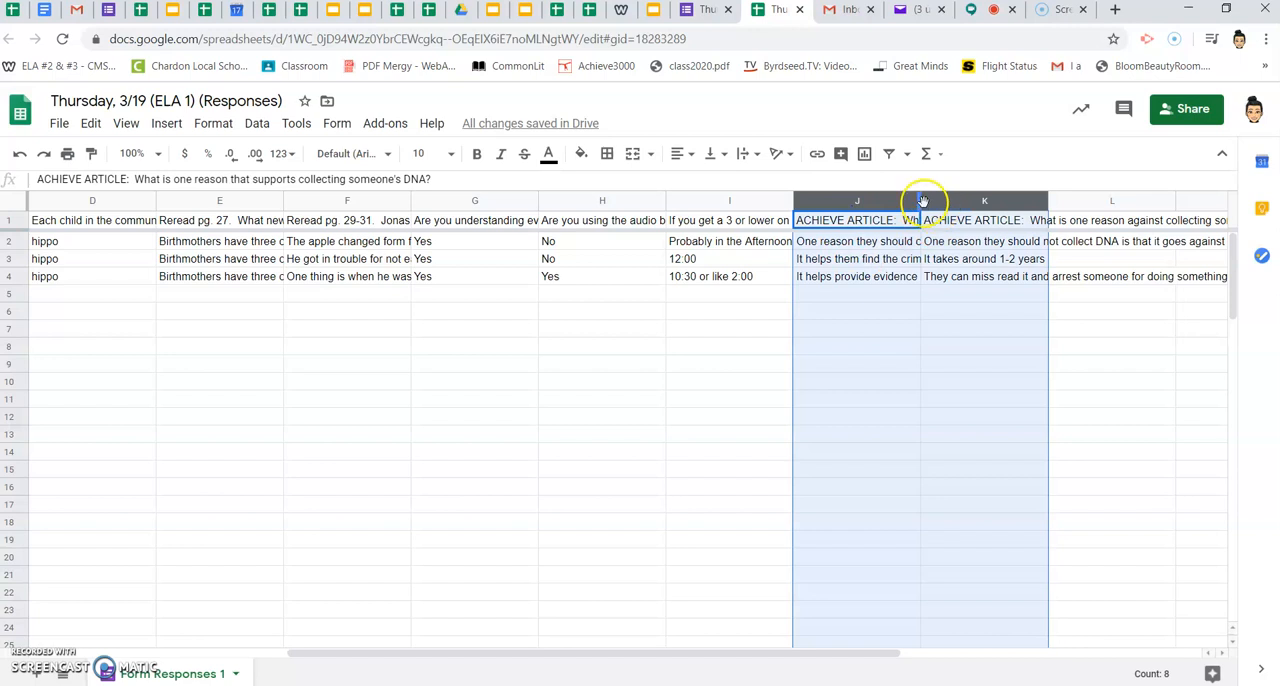
pyautogui.click(213, 124)
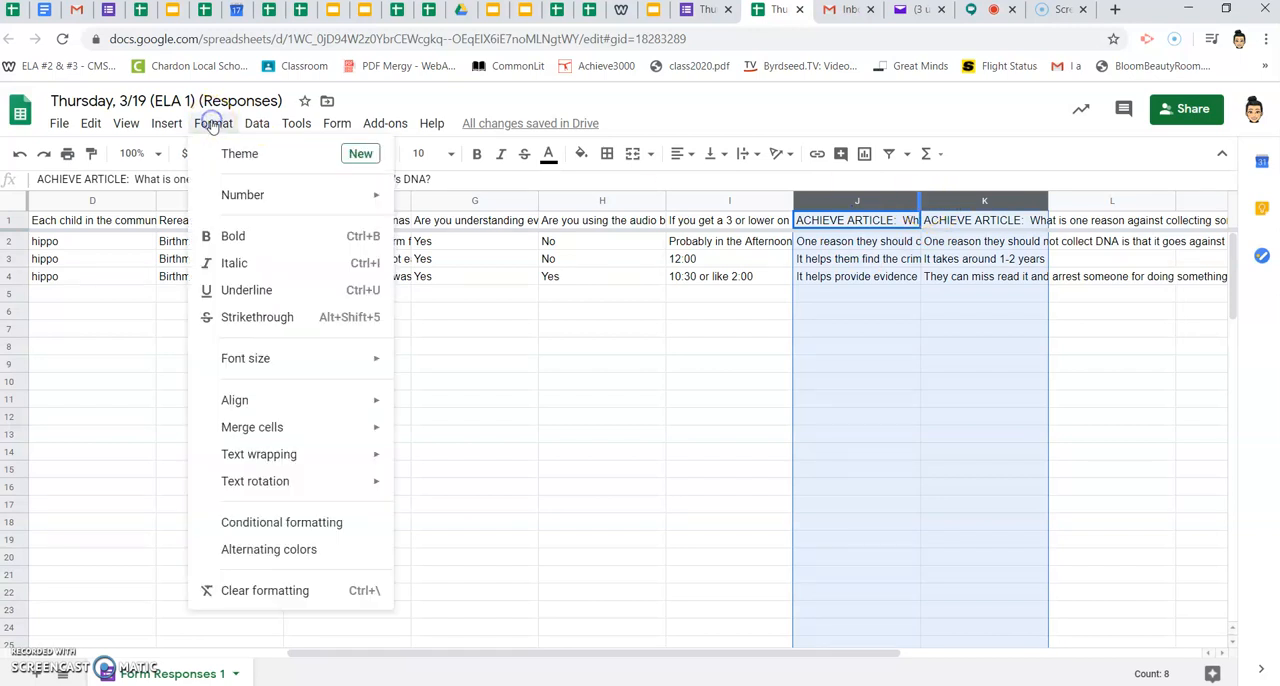
pyautogui.moveTo(252, 451)
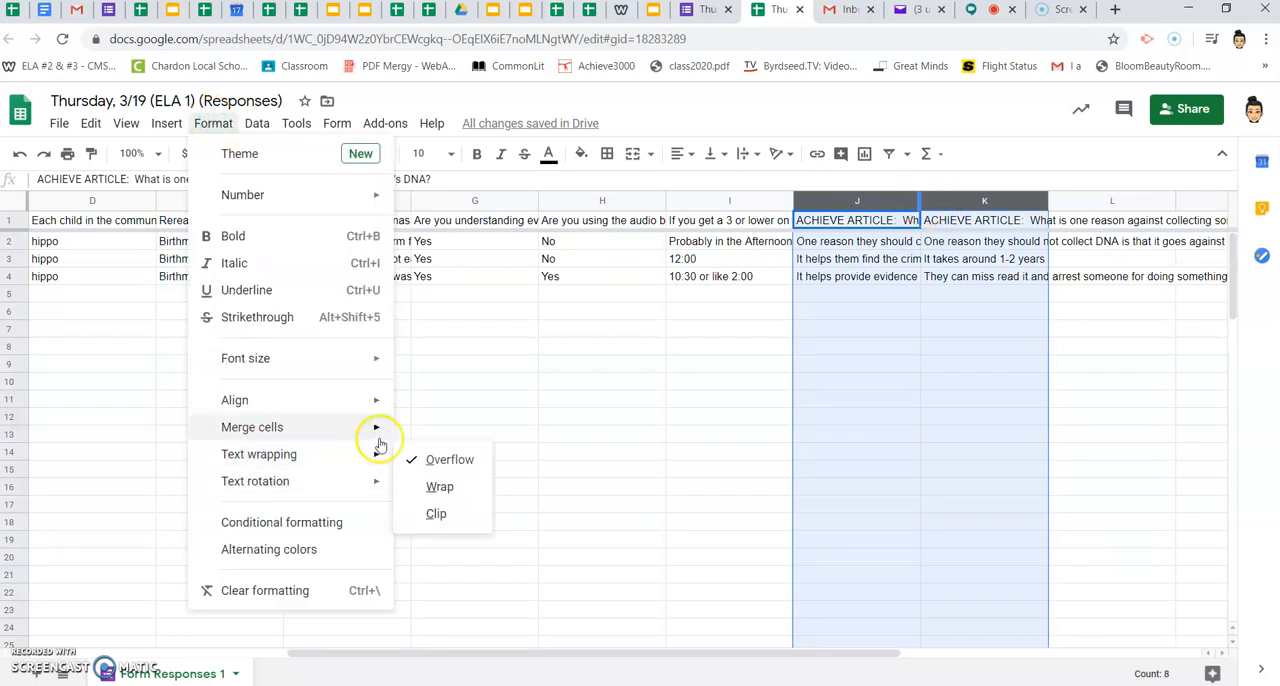
pyautogui.click(441, 487)
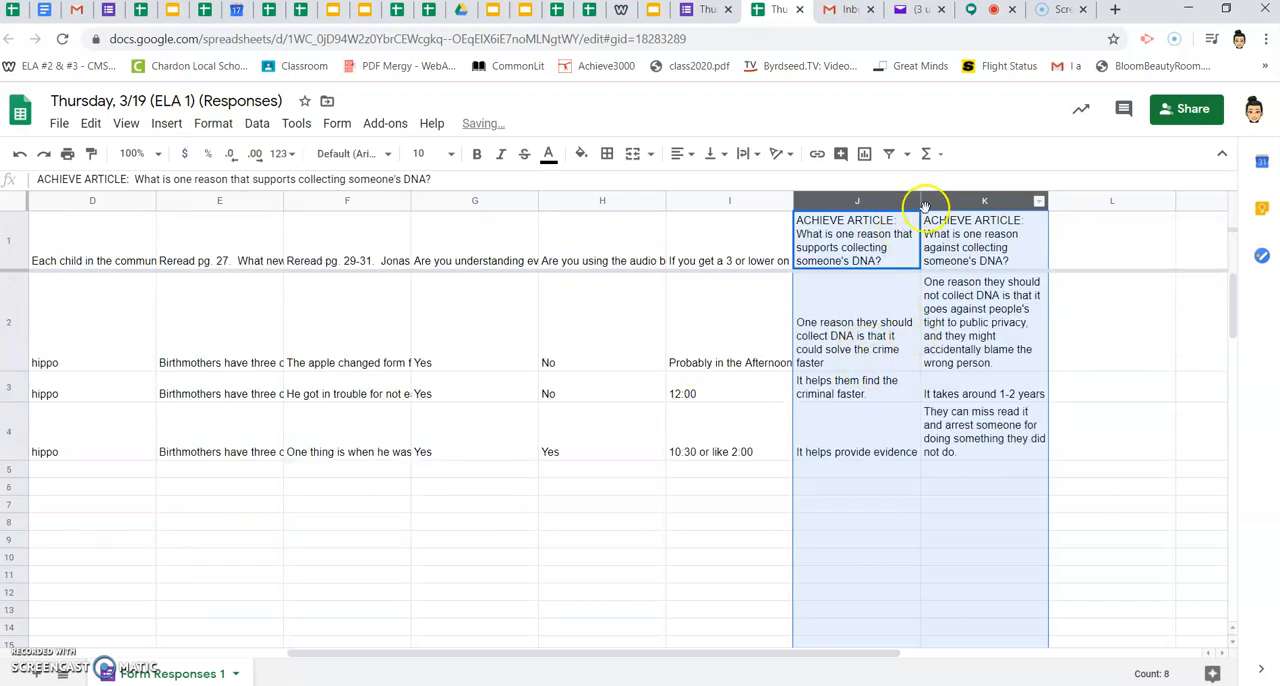
# - Widen columns J and K together to about double their width
pyautogui.moveTo(919, 201); pyautogui.dragTo(1032, 201)
pyautogui.hscroll(5, 1018, 332)
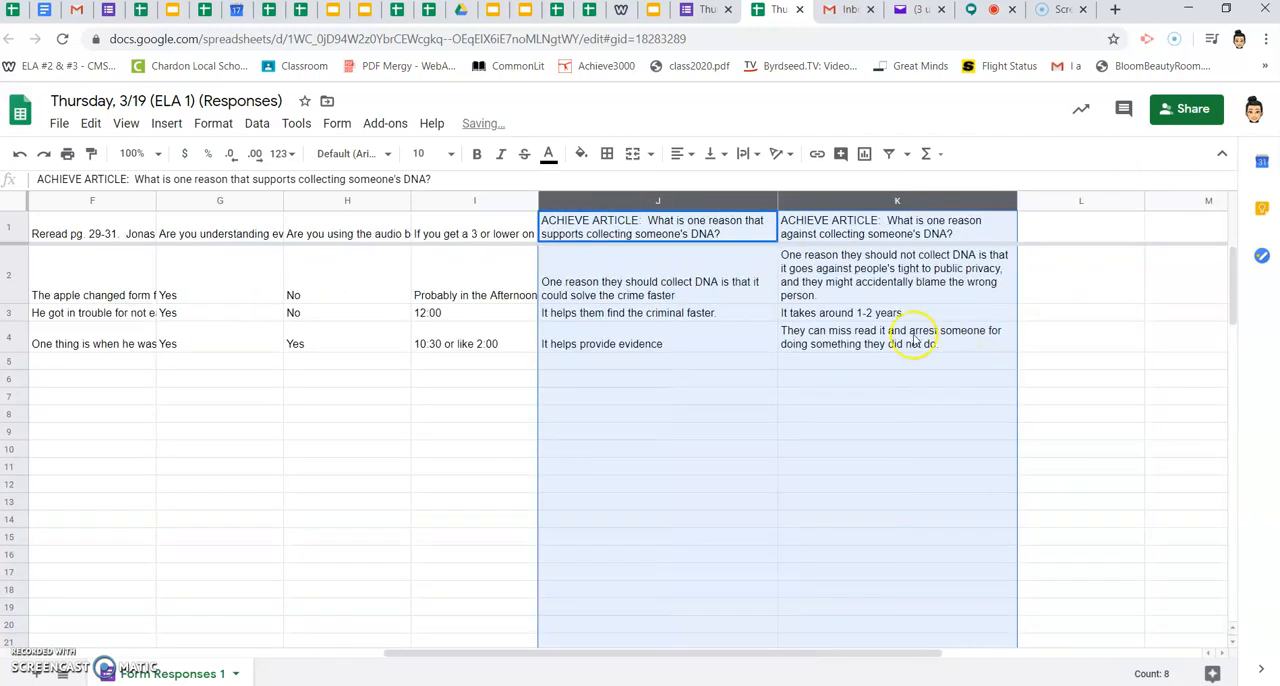
pyautogui.click(862, 405)
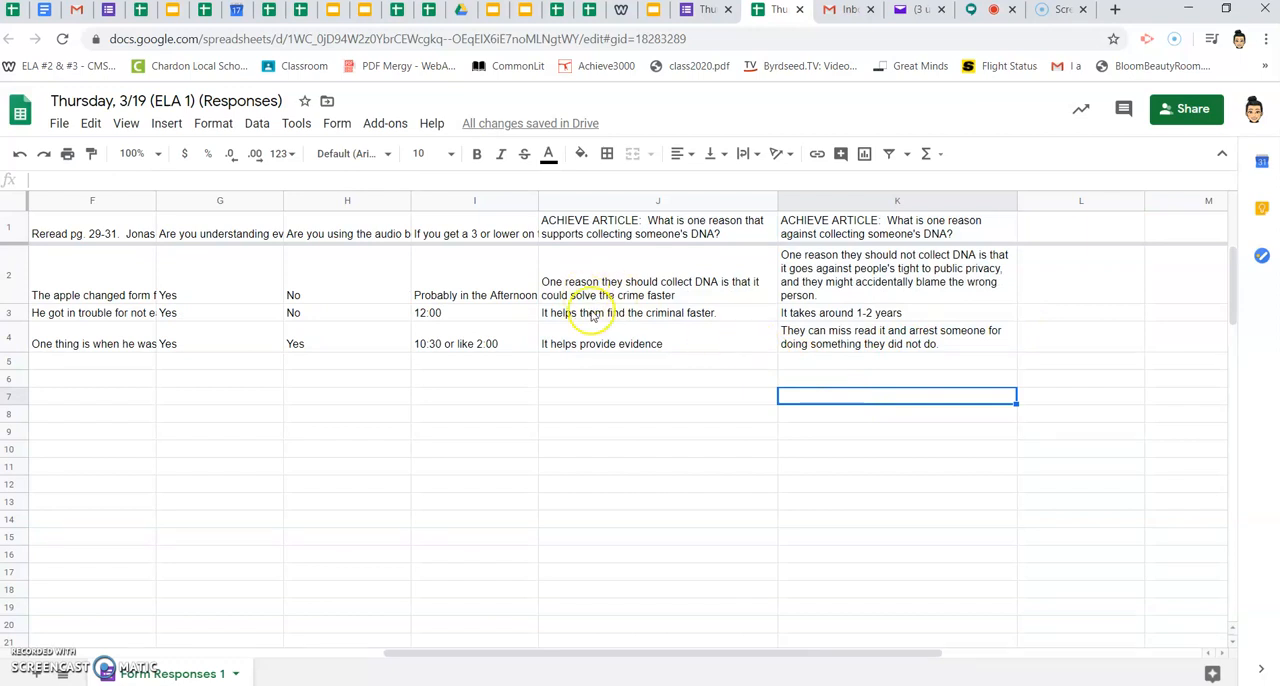
# - Insert a blank column after column C and move it directly after the Last Name, First Name column
pyautogui.hscroll(-10, 591, 315)
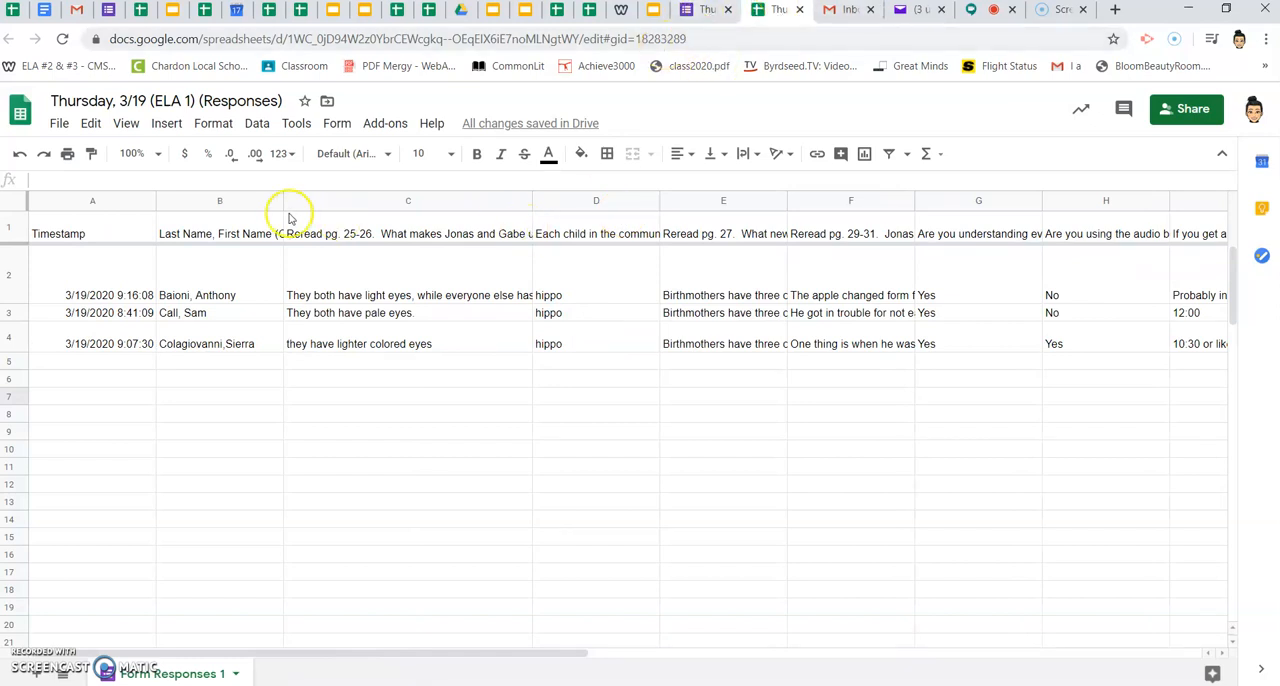
pyautogui.click(322, 197)
pyautogui.rightClick(327, 197)
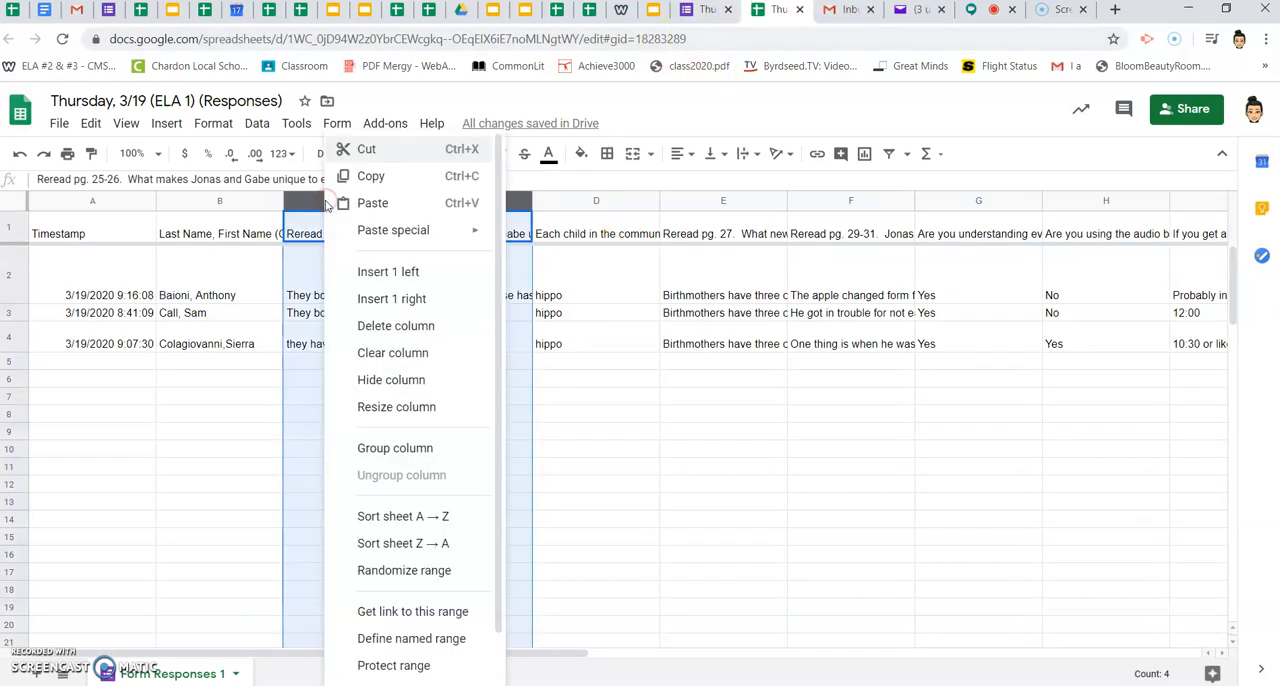
pyautogui.click(403, 302)
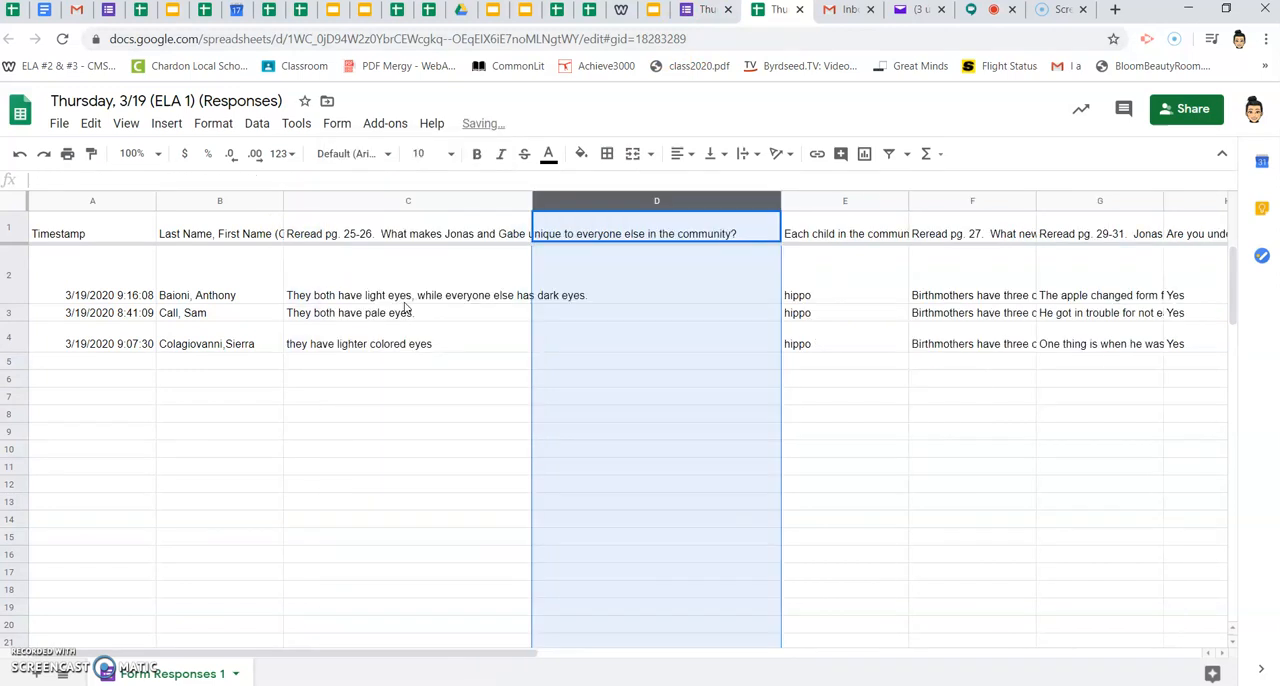
pyautogui.moveTo(580, 200); pyautogui.dragTo(337, 271)
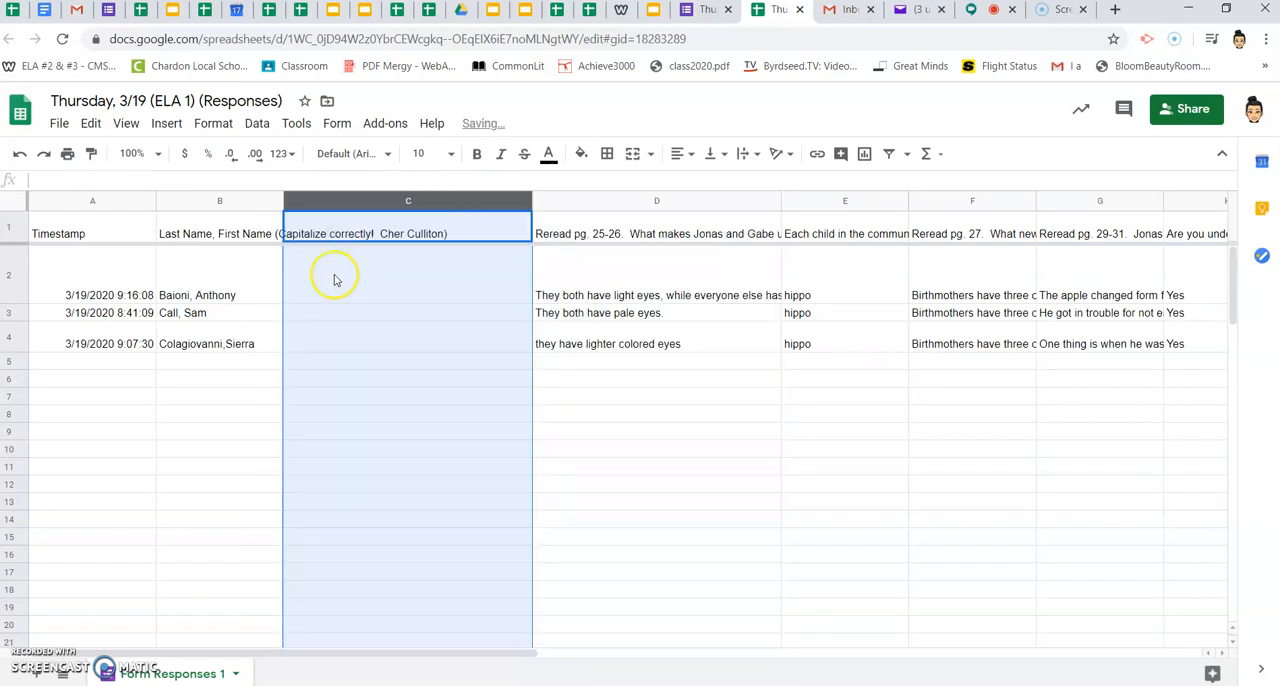
# - Narrow the blank column C to less than half its width and enter GRADE as its heading
pyautogui.click(375, 365)
pyautogui.moveTo(531, 200); pyautogui.dragTo(381, 217)
pyautogui.click(363, 227)
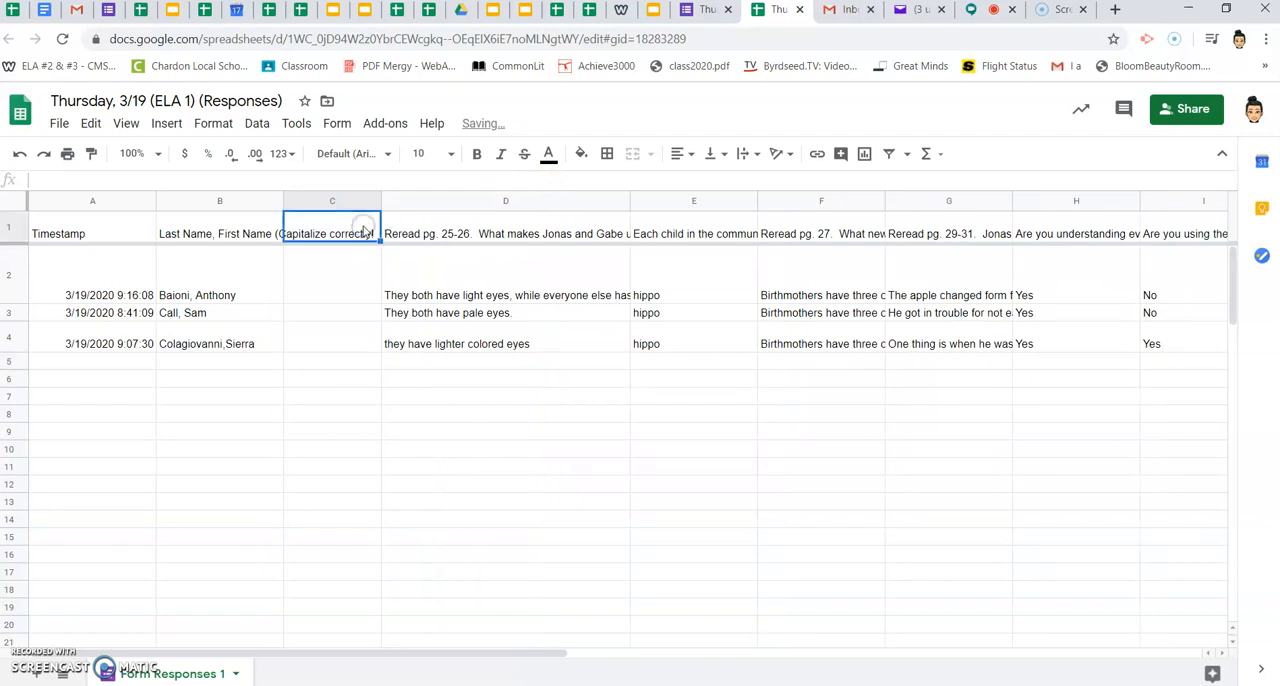
pyautogui.write('GRADE')
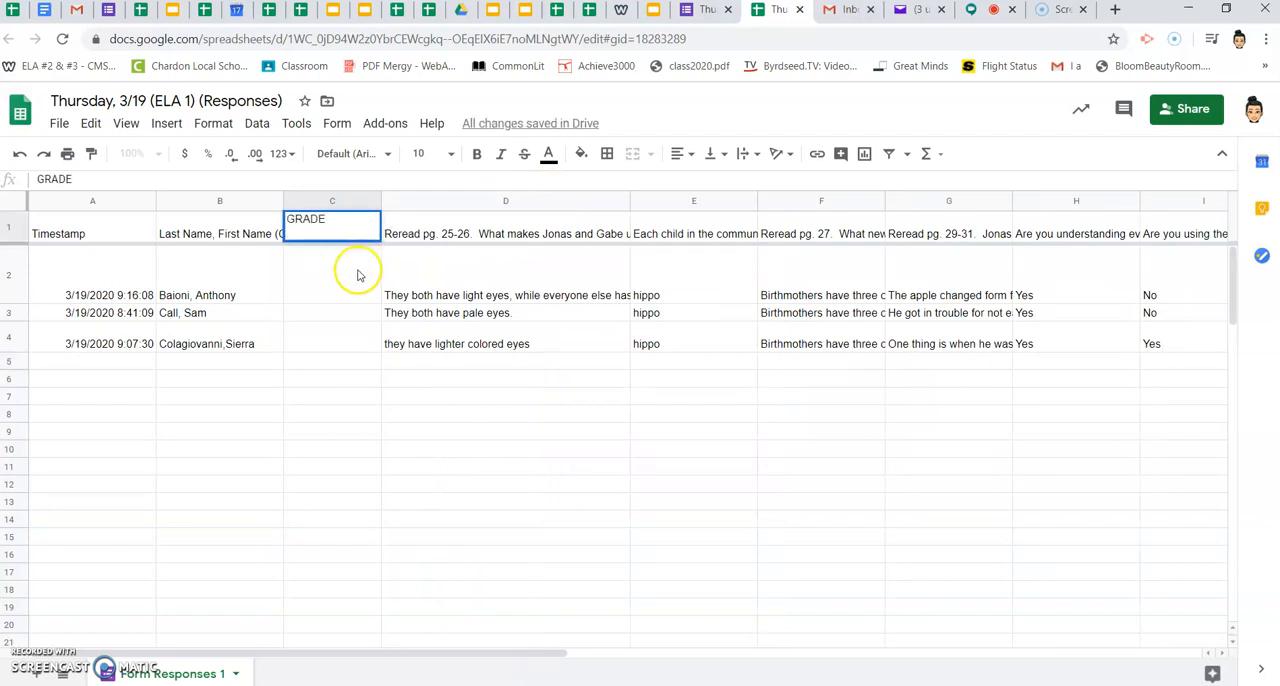
pyautogui.click(359, 277)
# - Try entering sample grades 5 and 4 for the first two students in the GRADE column
pyautogui.press('Right')
pyautogui.press('Right')
pyautogui.press('Right')
pyautogui.press('Right')
pyautogui.press('Right')
pyautogui.press('Home')
pyautogui.press('Right')
pyautogui.press('Right')
pyautogui.press('Right')
pyautogui.press('Left')
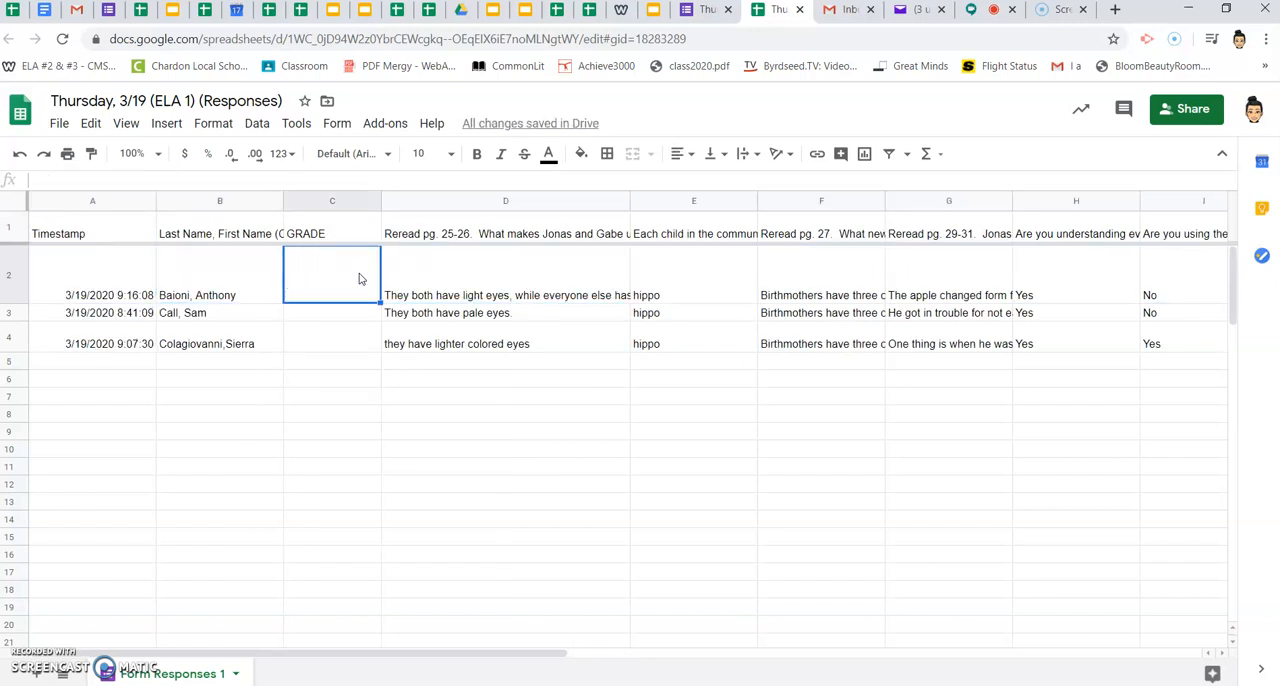
pyautogui.write('5')
pyautogui.press('Return')
pyautogui.write('4')
pyautogui.press('Return')
pyautogui.moveTo(363, 303); pyautogui.dragTo(365, 315)
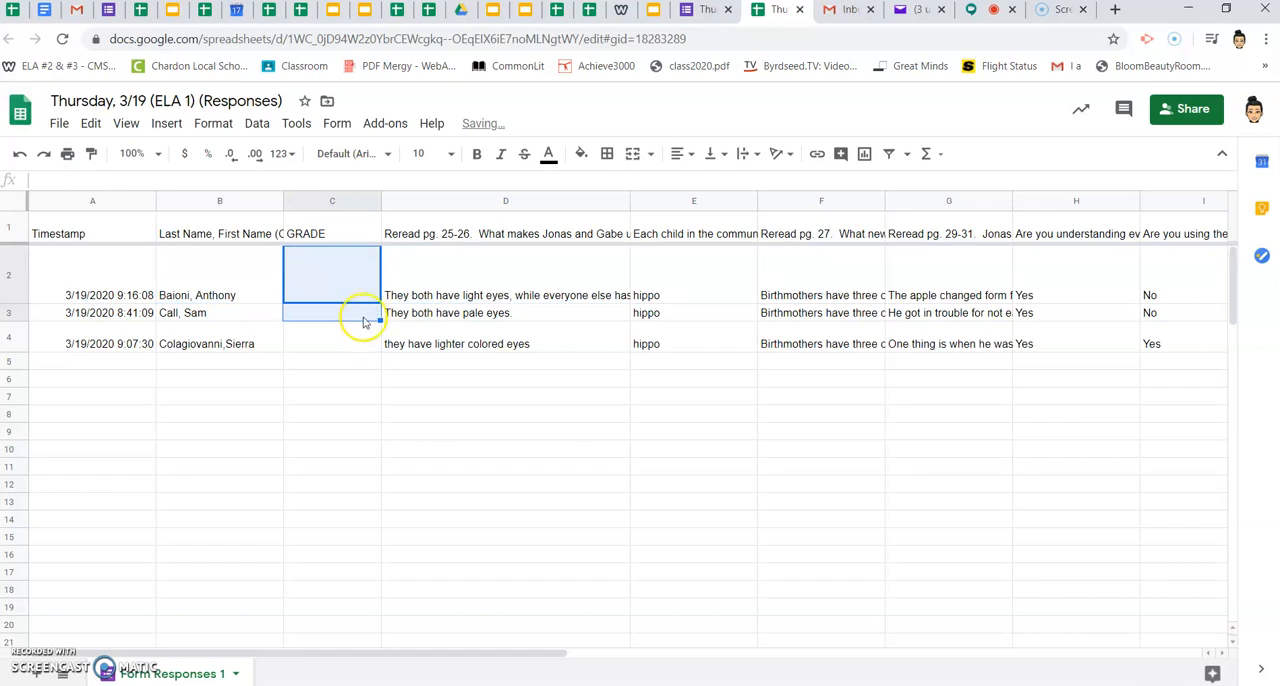